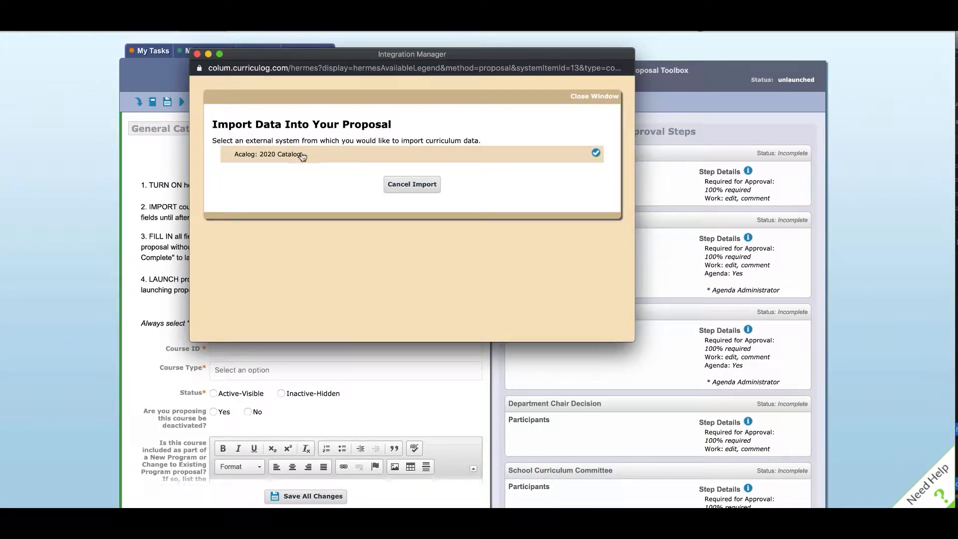
Search the 2020 Catalog for importable courses with the prefix COMM.
click(302, 156)
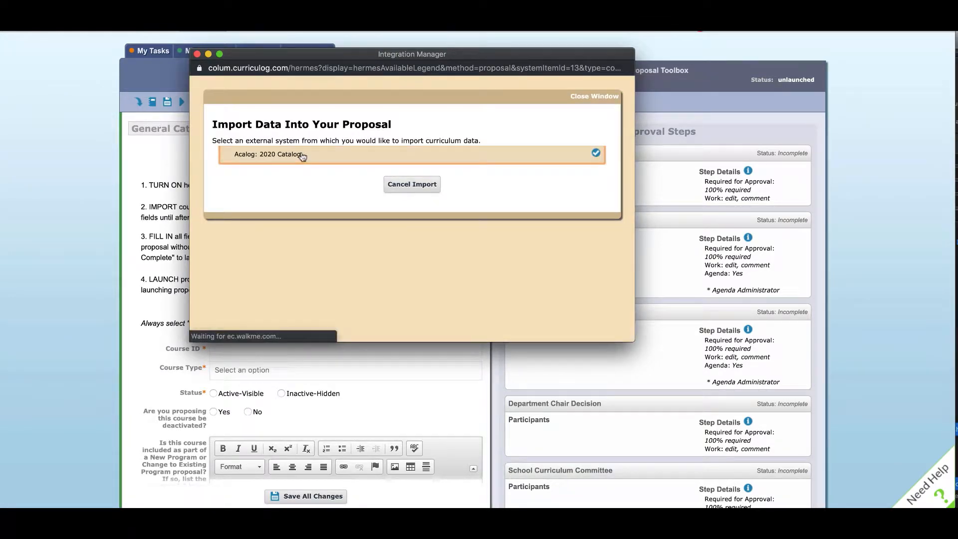
click(353, 196)
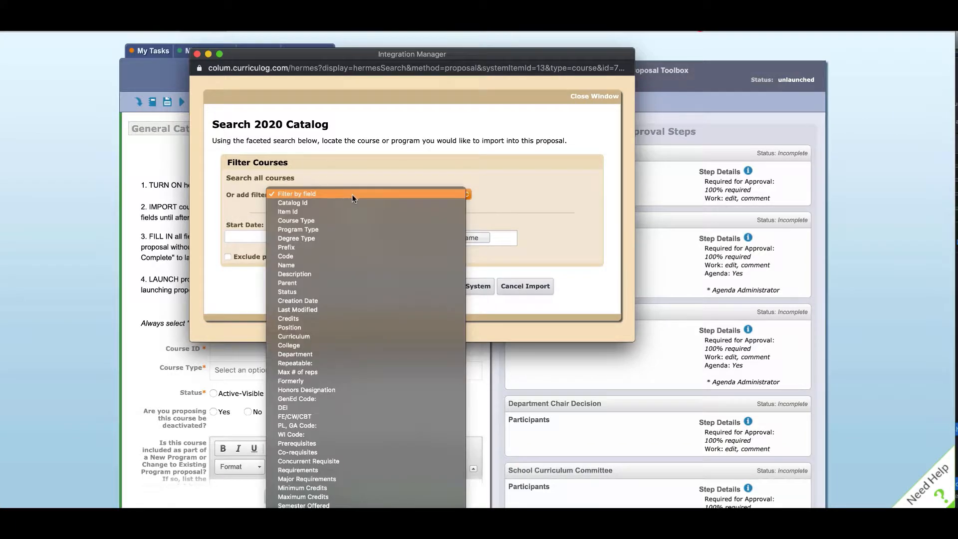
click(356, 247)
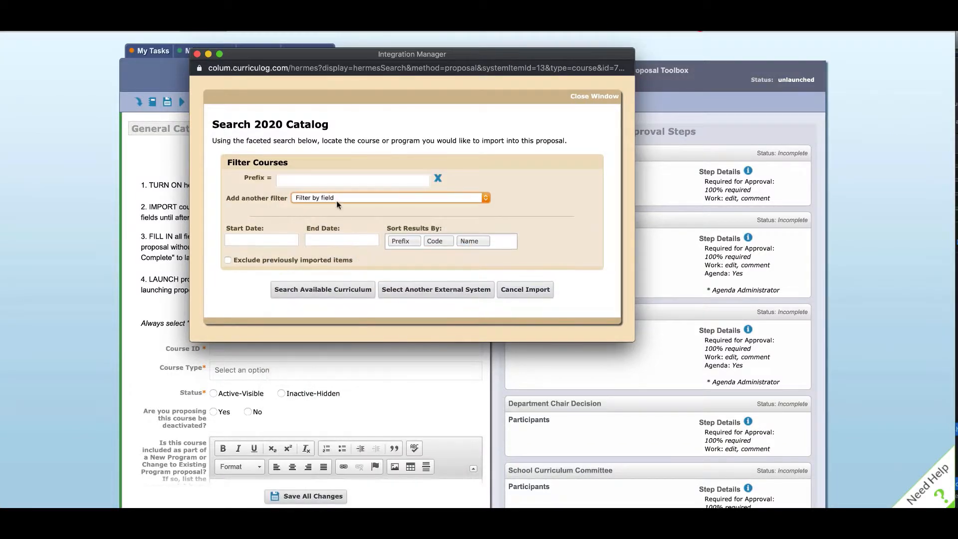
click(310, 181)
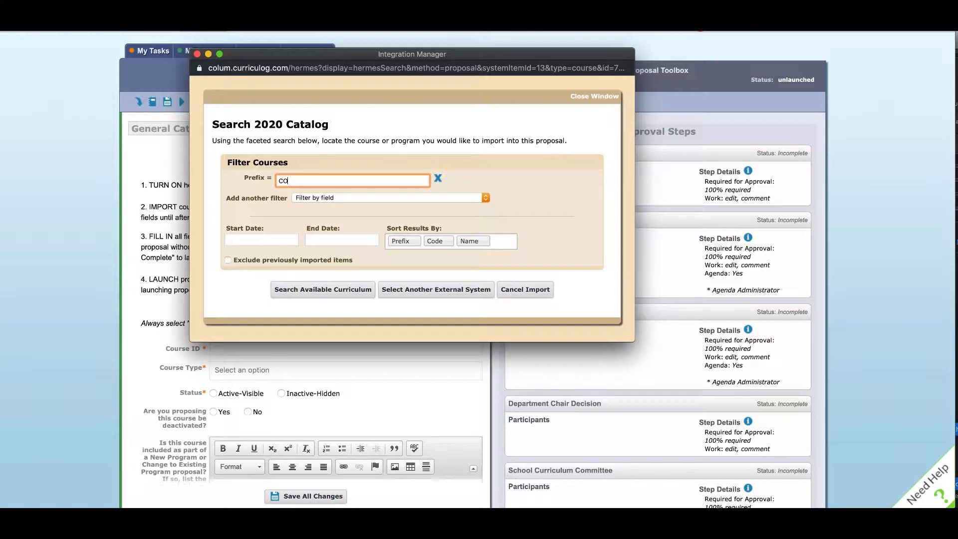
click(312, 286)
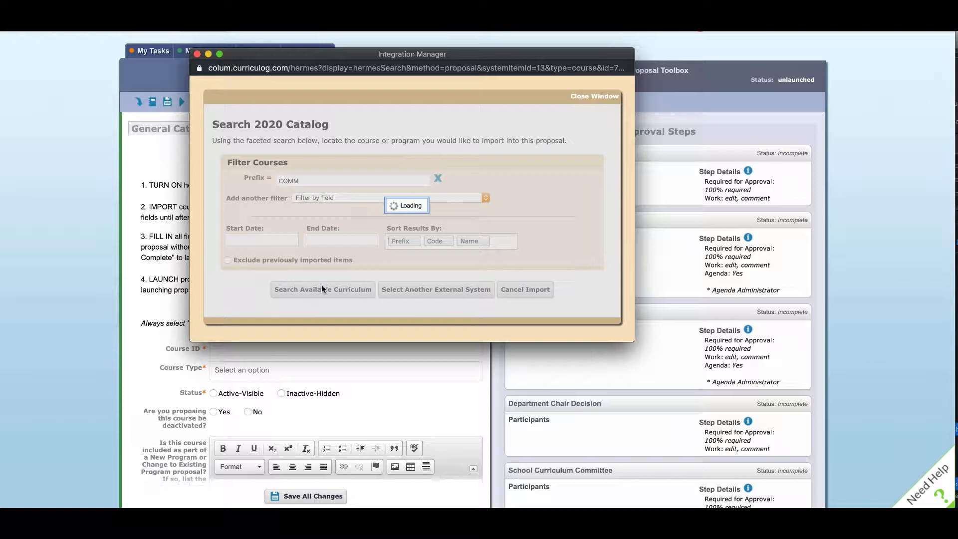
Import the mapped catalog fields of COMM 102 Communication Essentials into the proposal.
scroll(379, 286, down, 8)
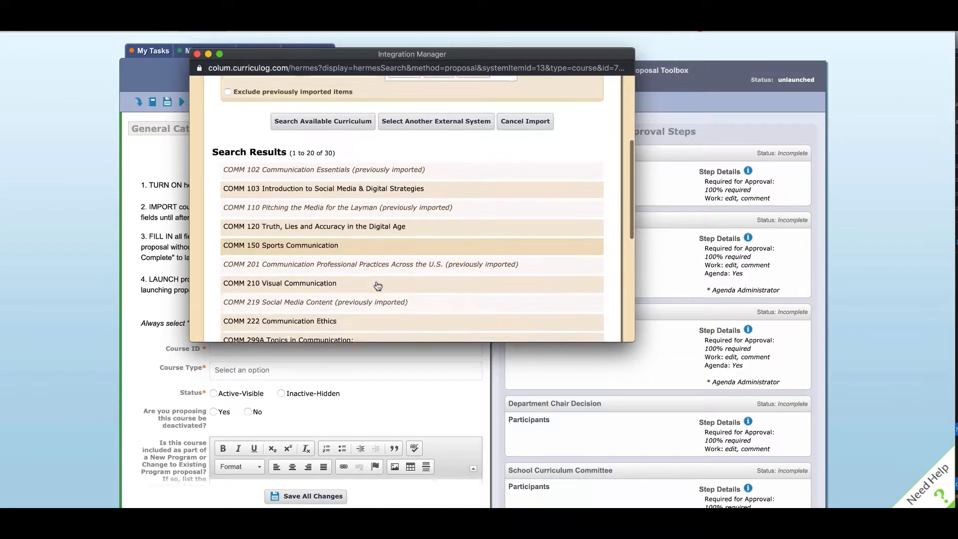
scroll(402, 247, up, 1)
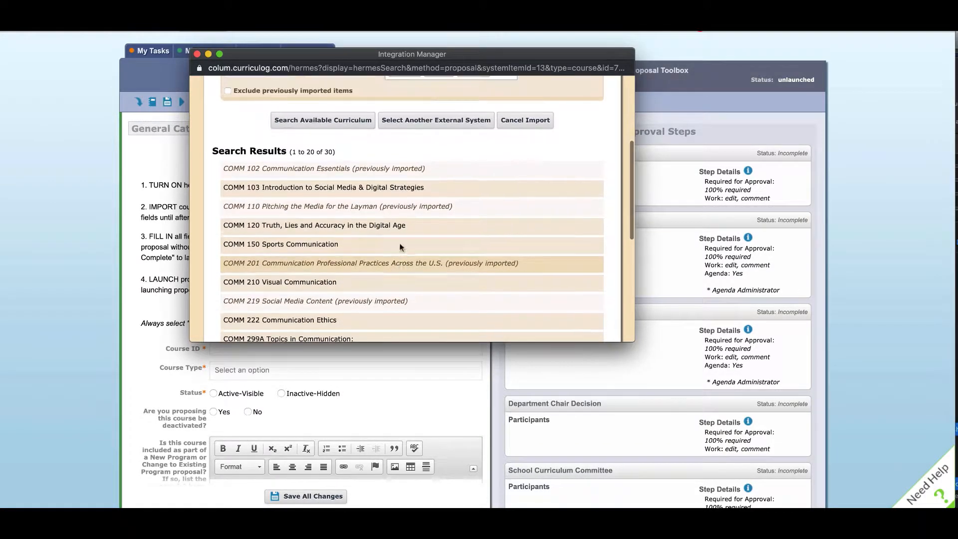
click(332, 173)
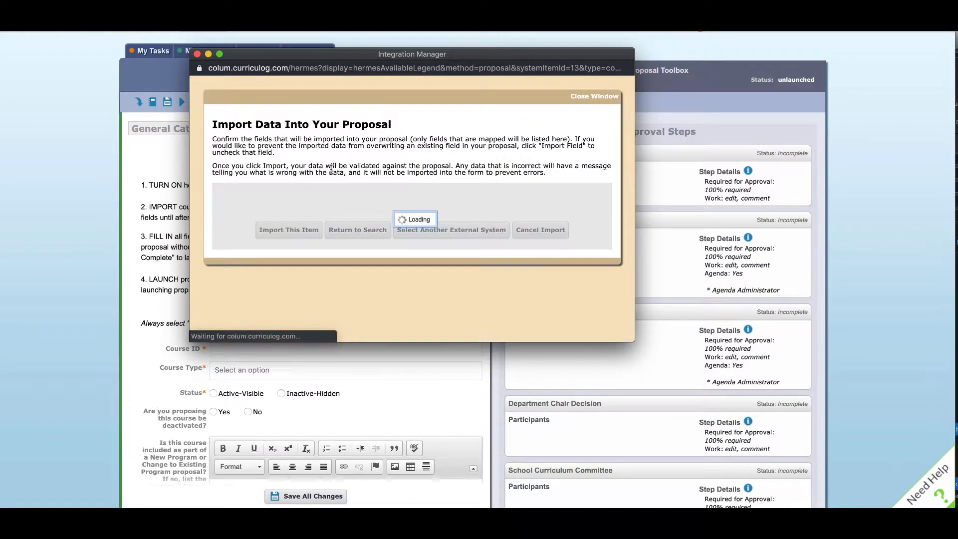
scroll(354, 279, down, 1)
scroll(354, 280, down, 10)
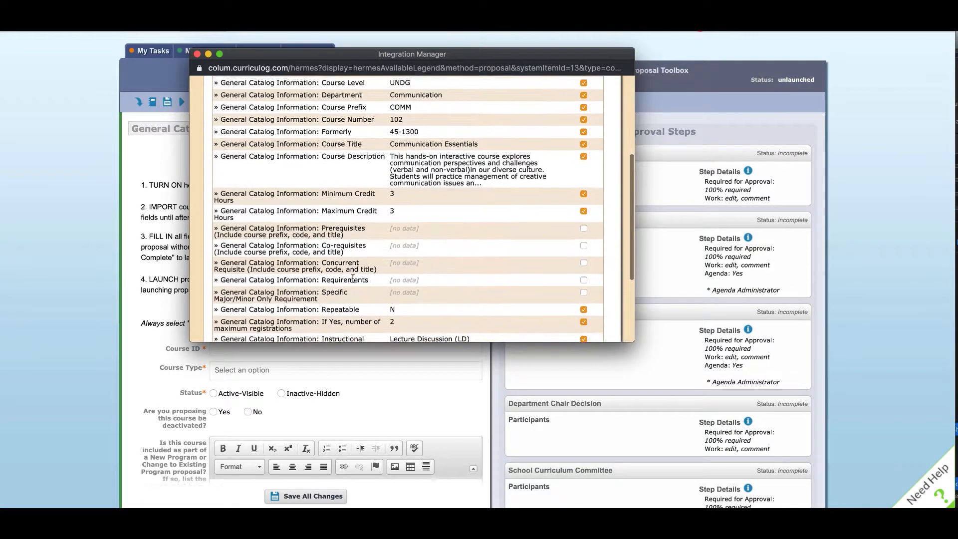
click(279, 292)
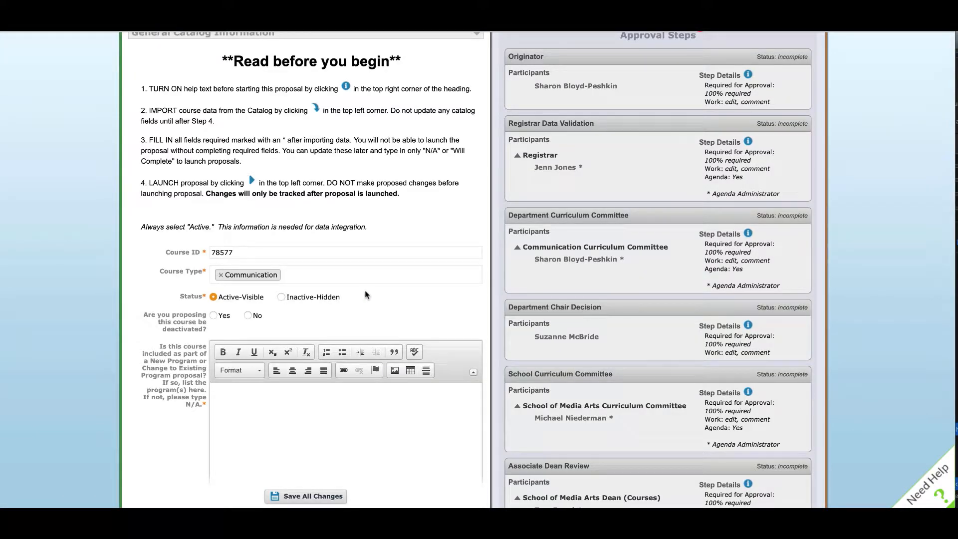
Run an impact report for COMM 102 against the 2019-2020 Catalog and close it after reviewing.
scroll(364, 290, down, 2)
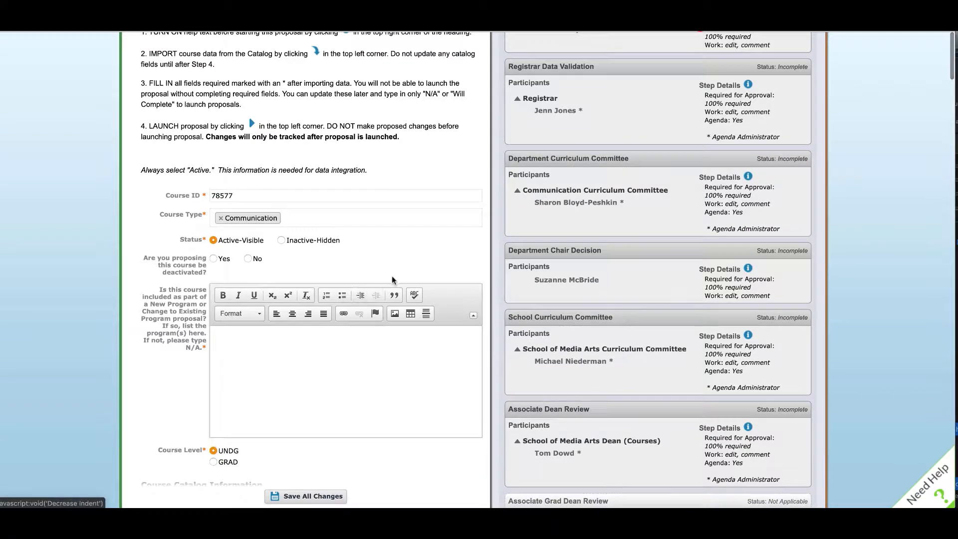
scroll(395, 273, up, 5)
scroll(395, 273, up, 1)
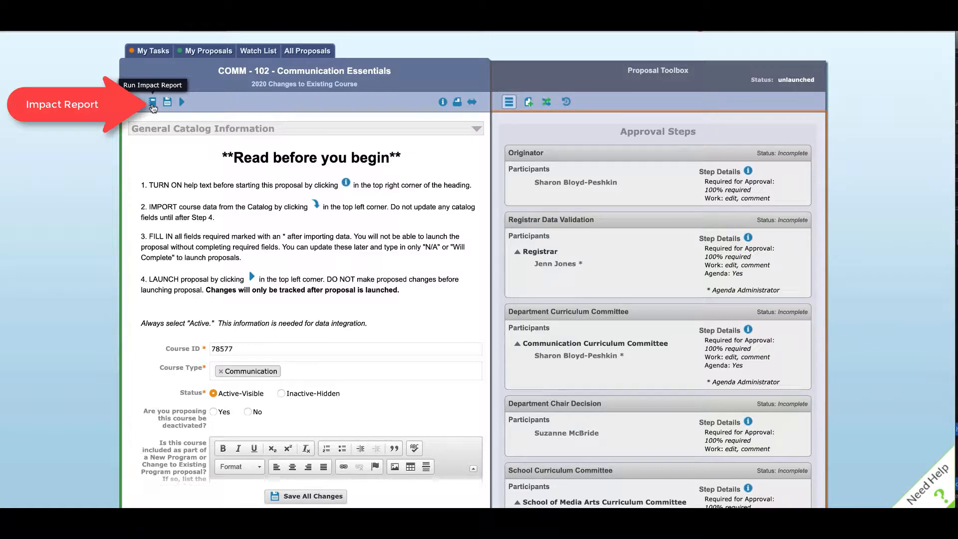
click(152, 102)
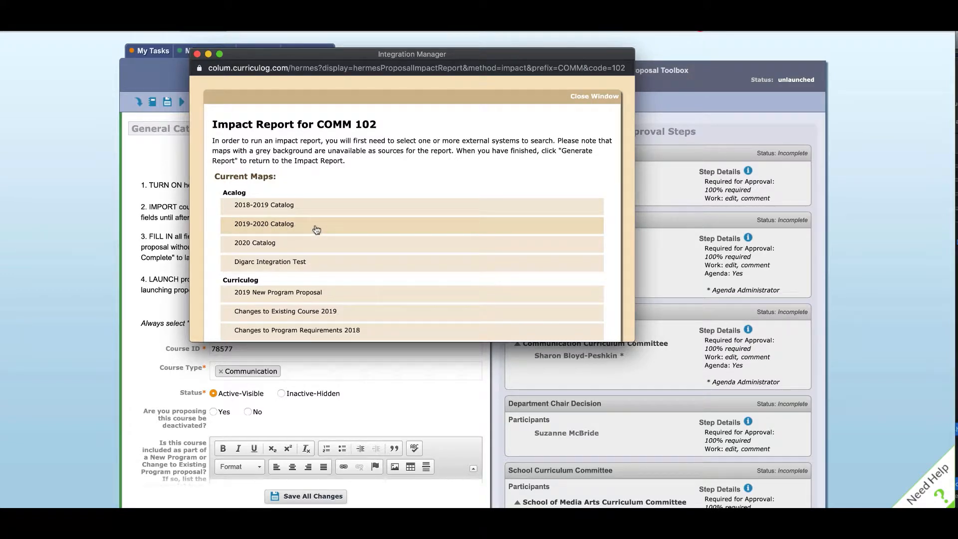
click(317, 229)
scroll(353, 280, down, 3)
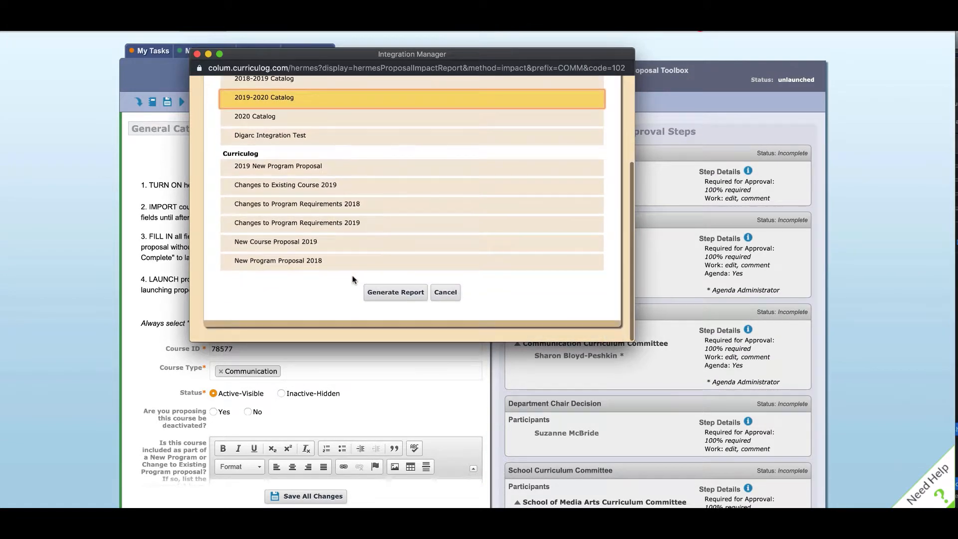
click(399, 292)
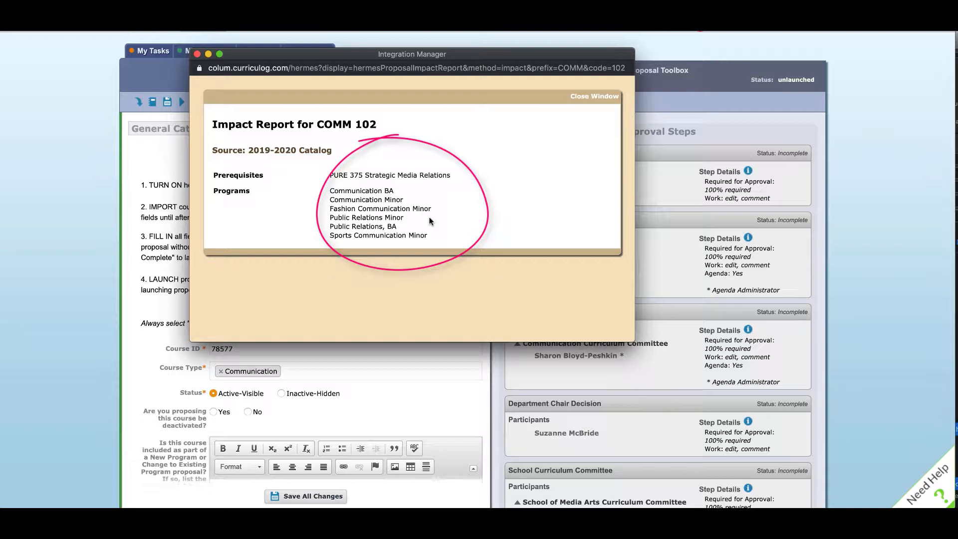
click(594, 96)
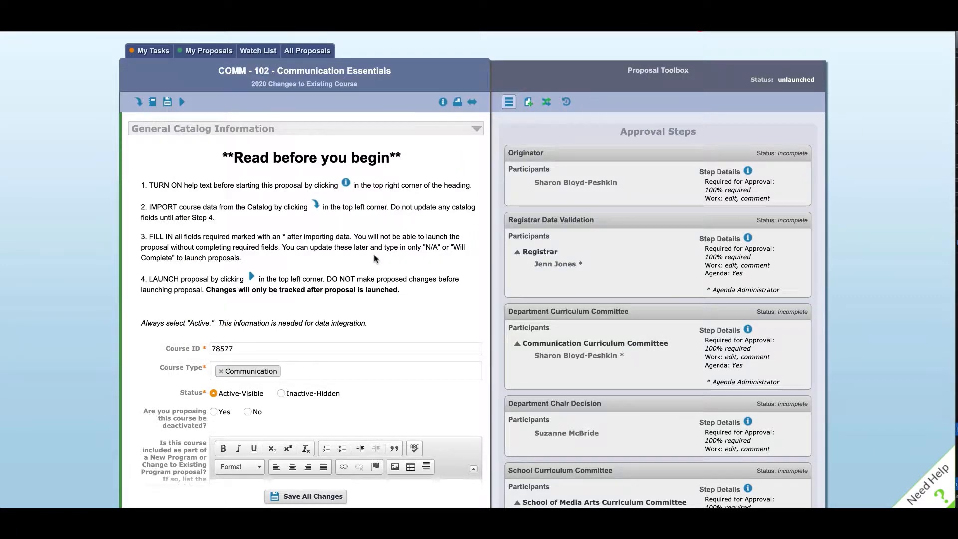
Enter N/A as the answer on whether the course is part of a new or changed program proposal.
scroll(376, 258, down, 2)
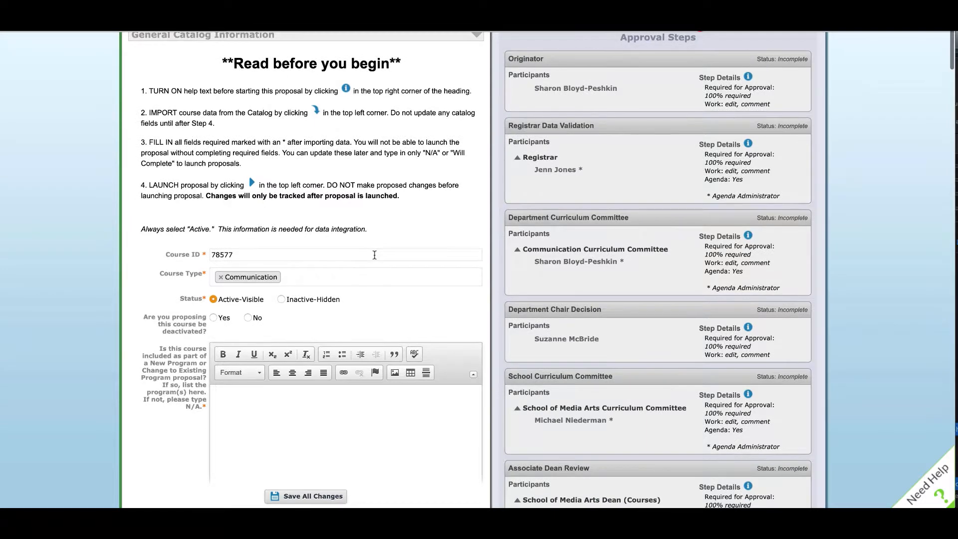
scroll(374, 255, down, 1)
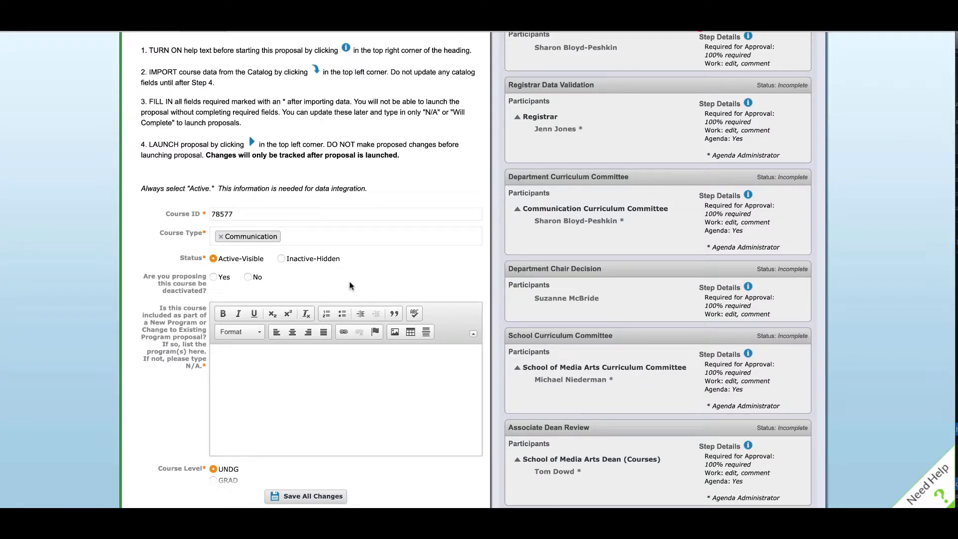
scroll(349, 285, down, 3)
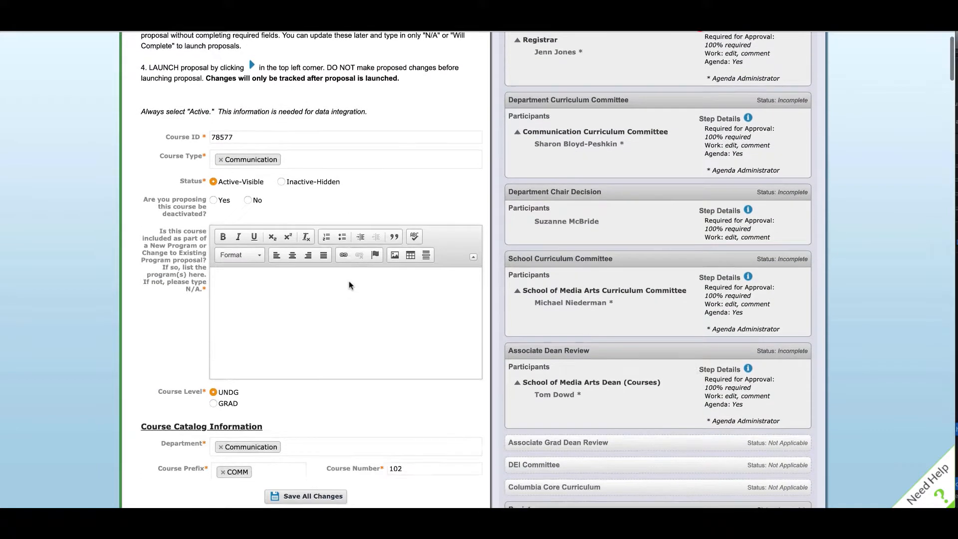
click(307, 295)
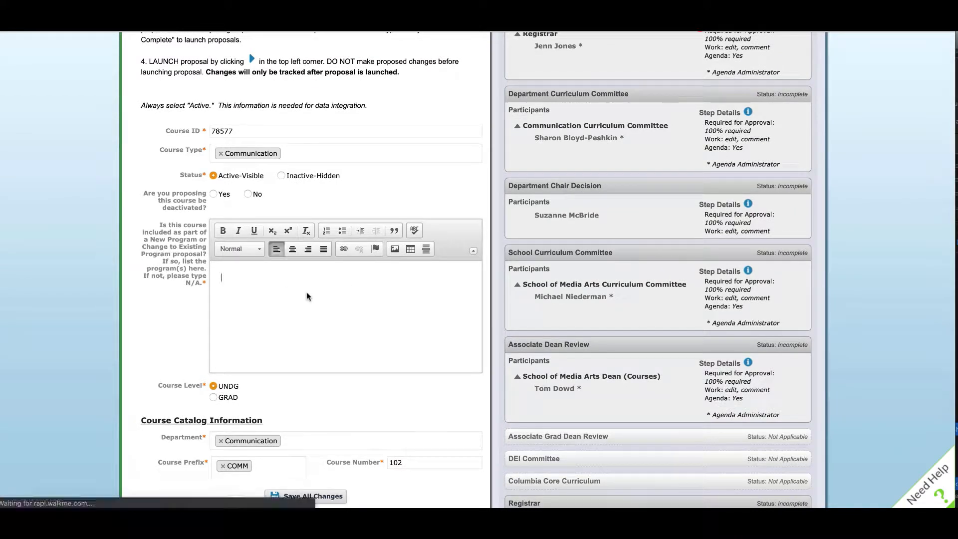
text(N)
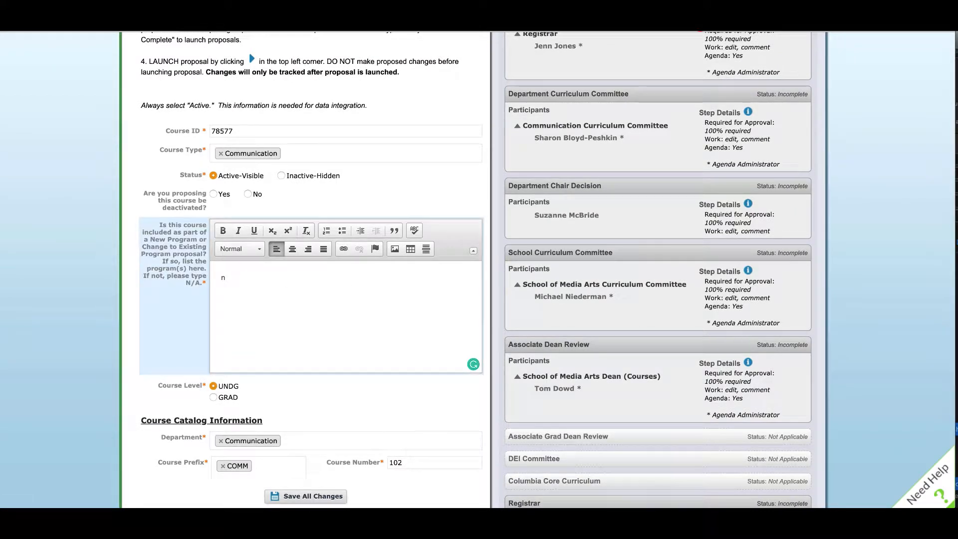
text(/A)
drag(241, 278, 218, 277)
Set the course level to GRAD and save the proposal.
scroll(218, 277, up, 1)
scroll(338, 366, down, 4)
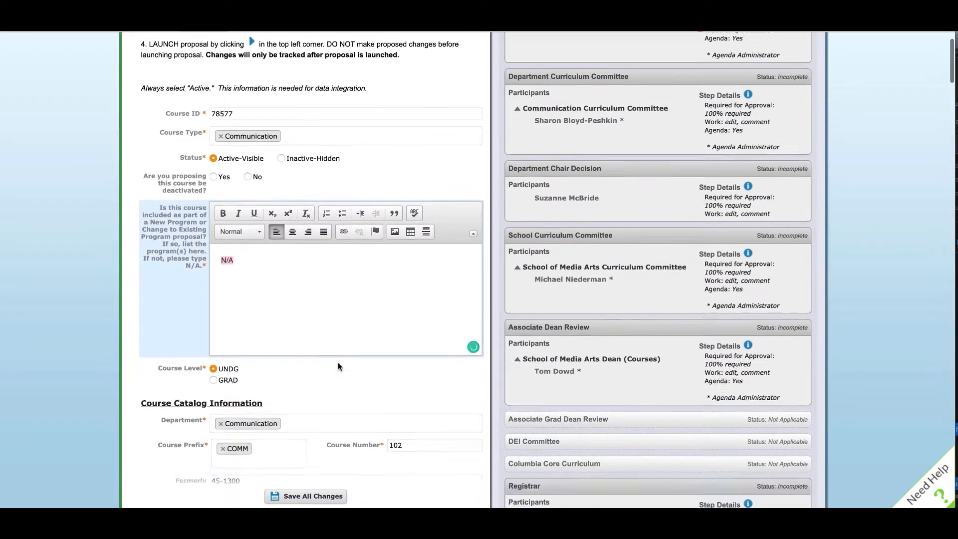
scroll(335, 358, down, 1)
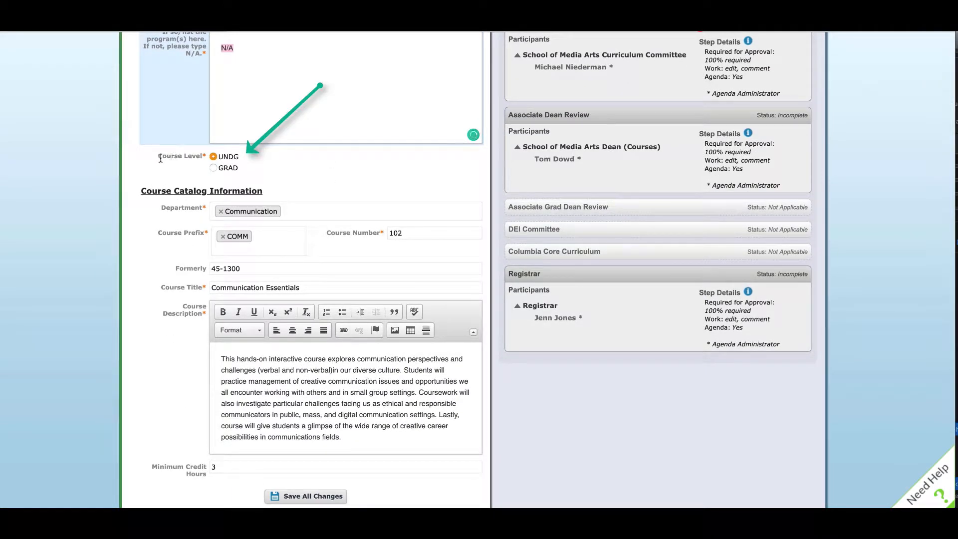
click(214, 168)
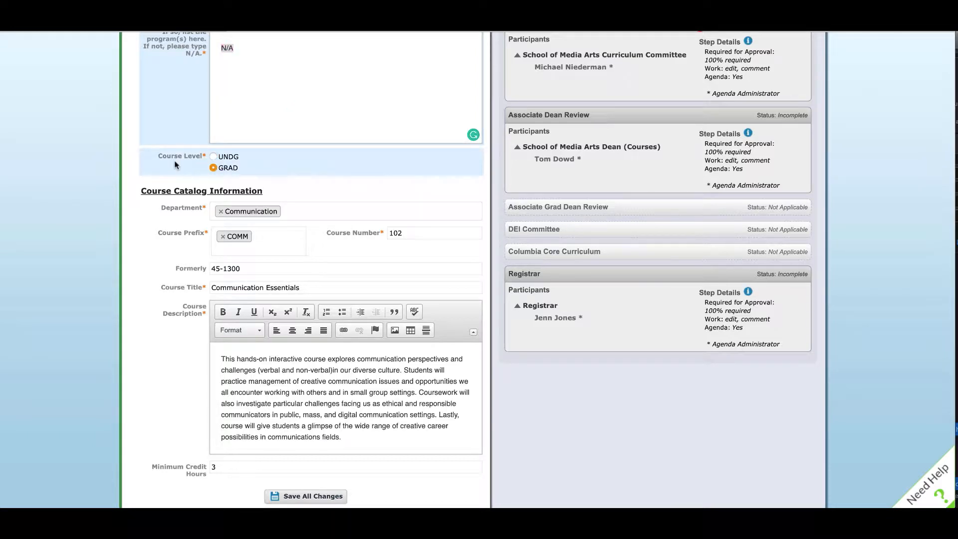
click(315, 496)
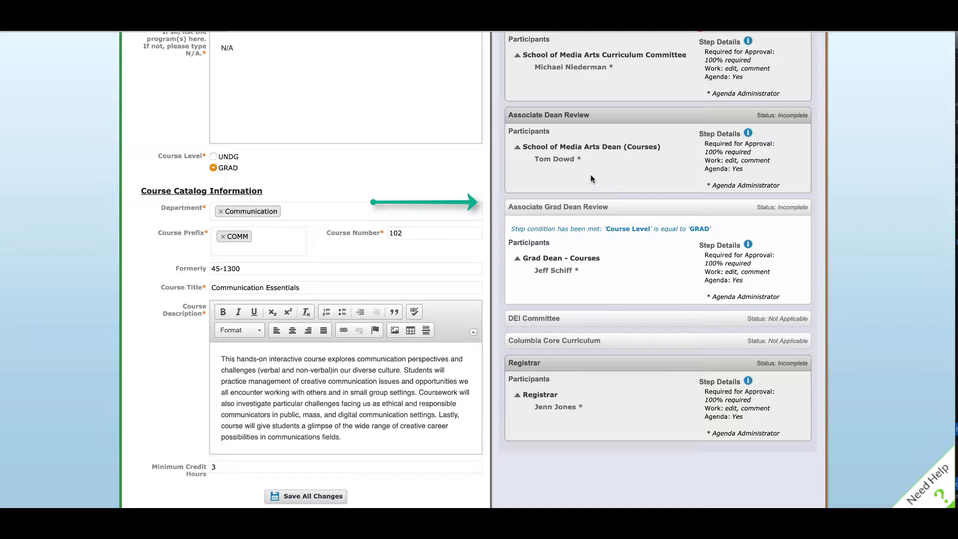
Set the course level back to UNDG and save all changes.
click(213, 157)
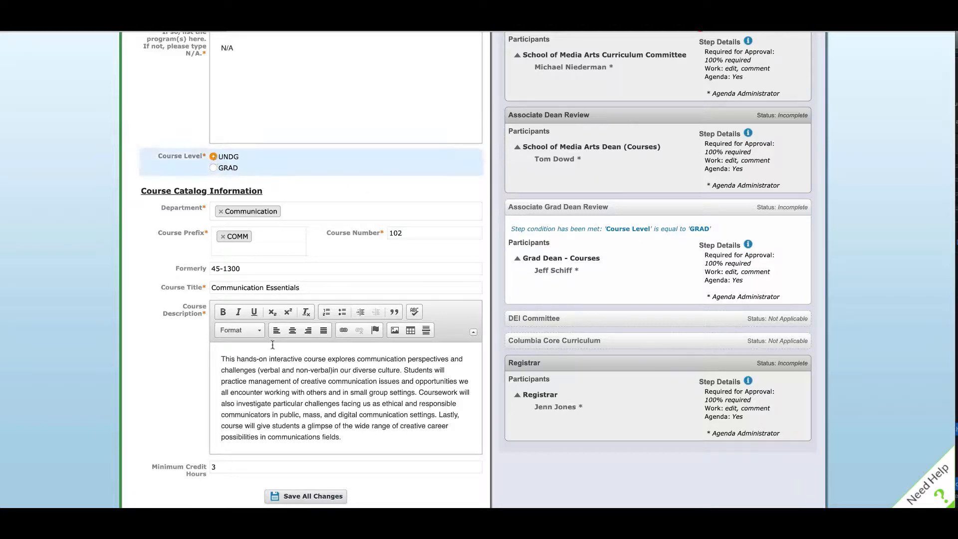
click(315, 496)
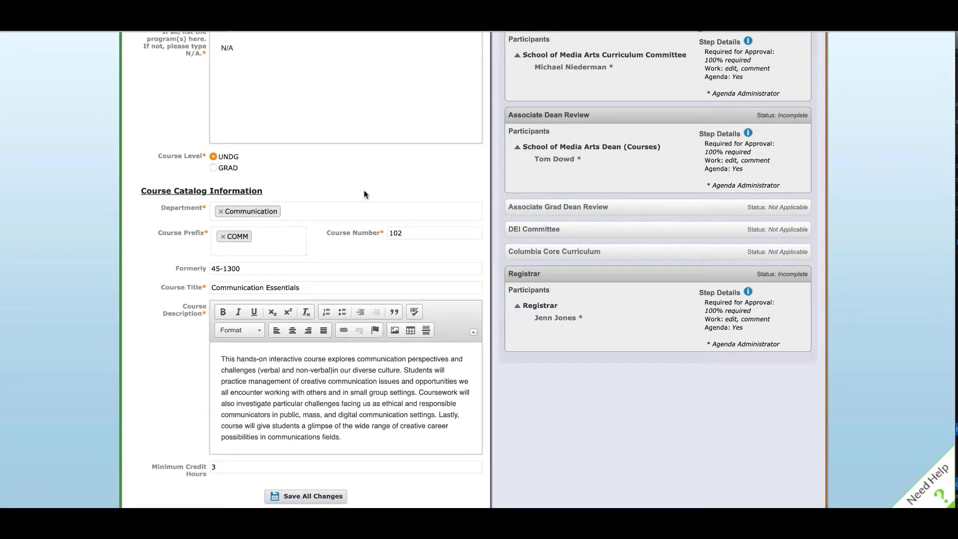
Answer No to whether the Learning Outcomes for this course have changed.
scroll(364, 194, down, 3)
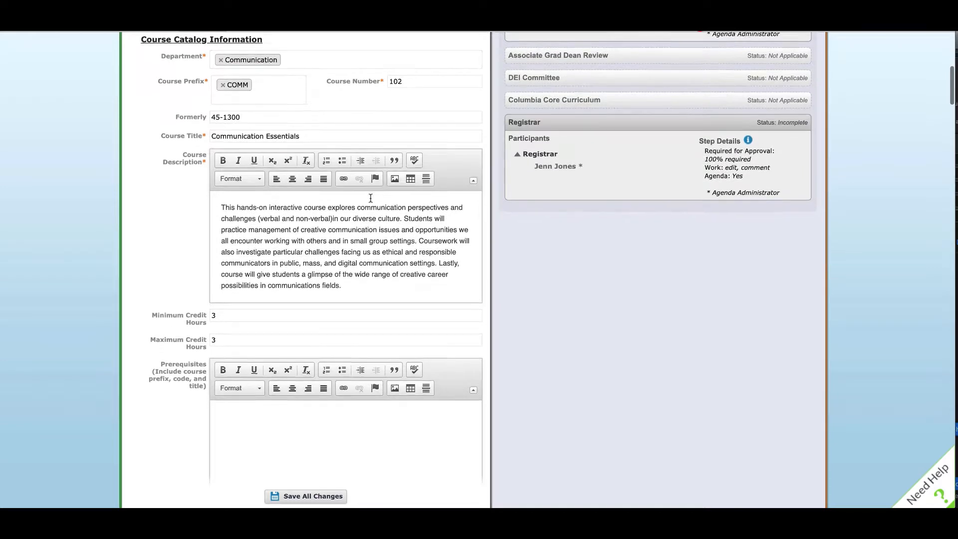
scroll(371, 198, down, 5)
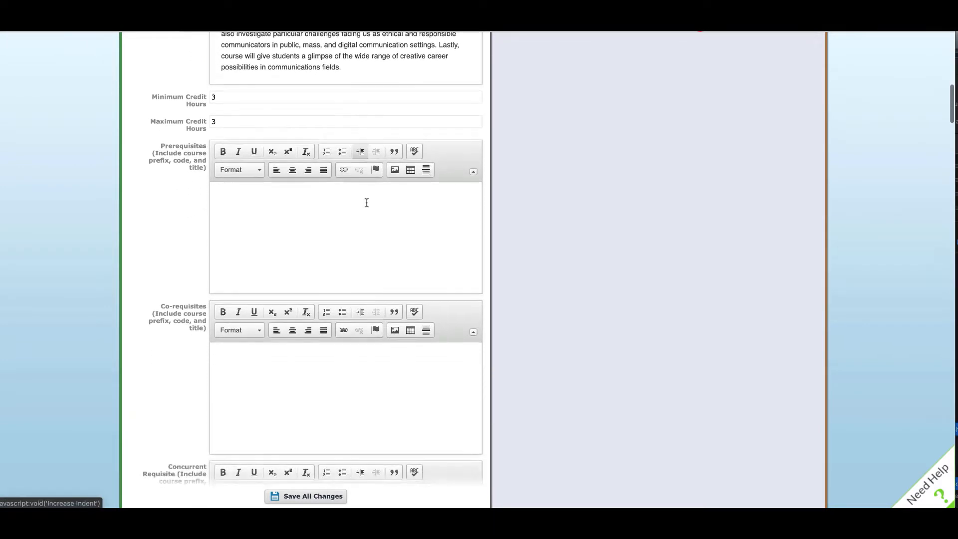
scroll(367, 203, down, 6)
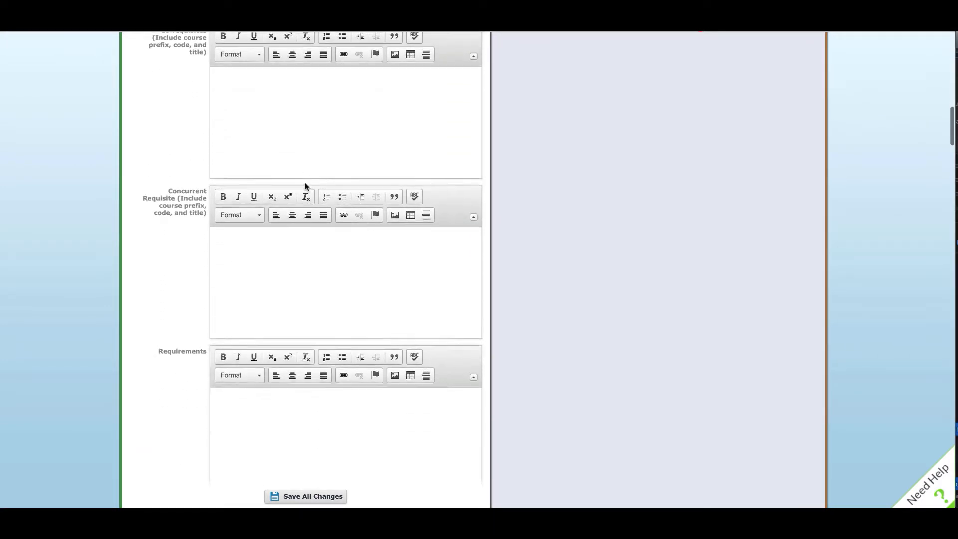
scroll(306, 186, down, 7)
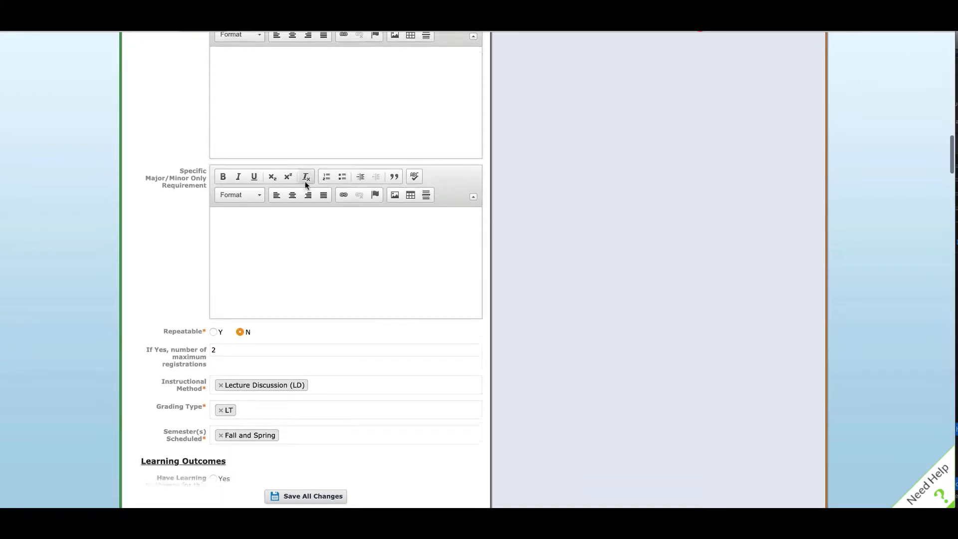
scroll(305, 182, down, 3)
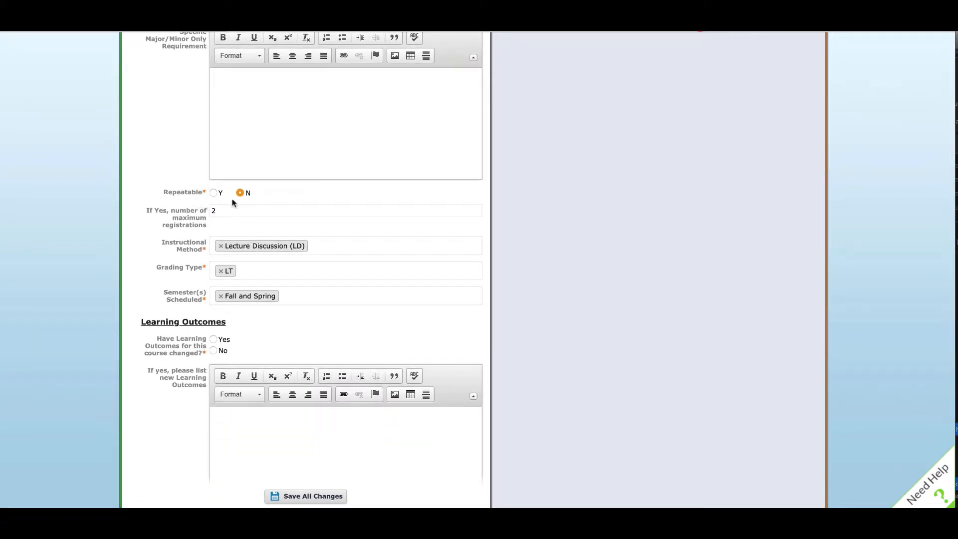
scroll(298, 200, down, 3)
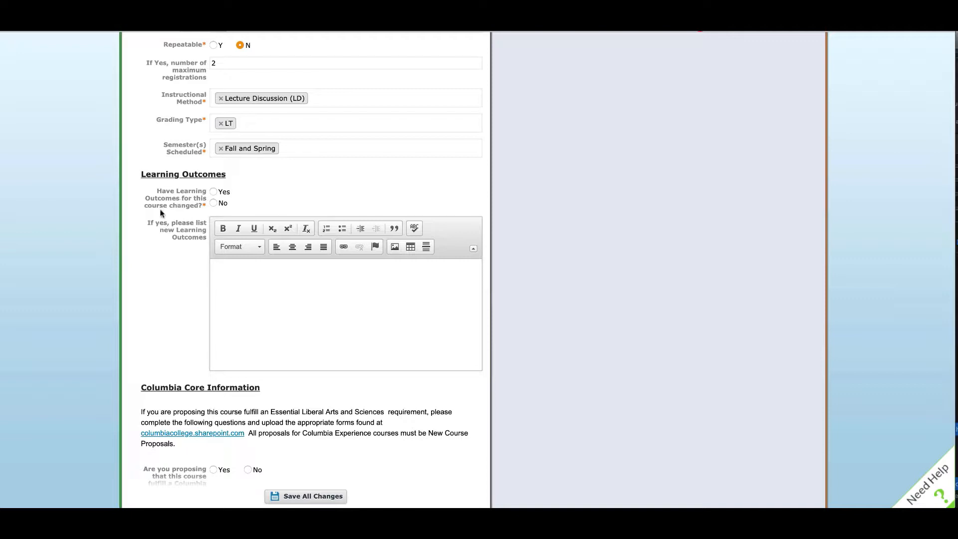
scroll(214, 205, up, 1)
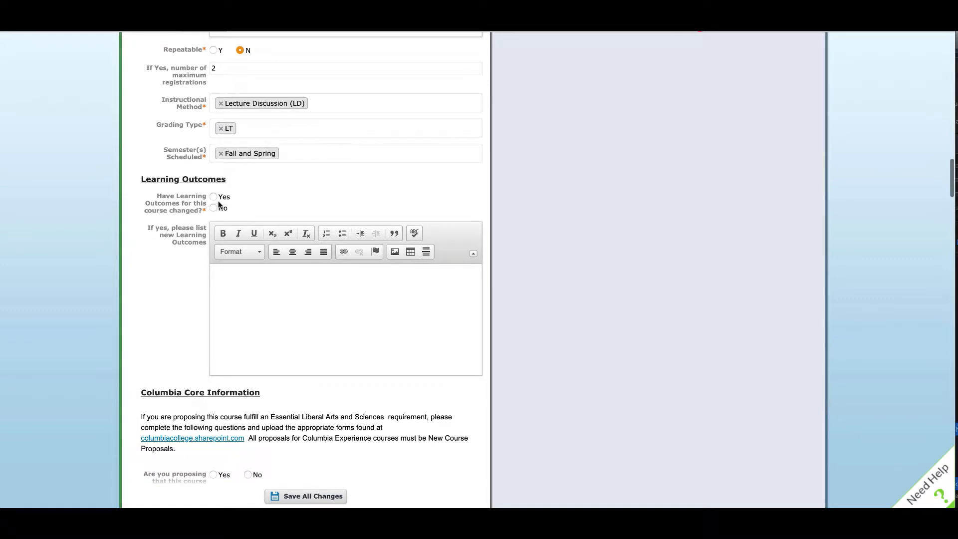
click(213, 208)
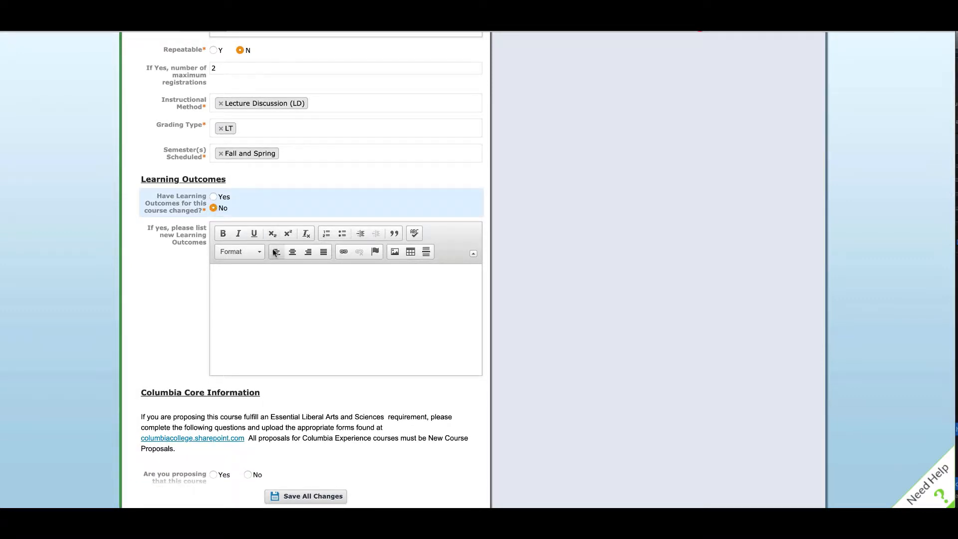
Answer No to both fulfilling a Columbia Core requirement and applying for DEI Designation.
scroll(276, 247, down, 4)
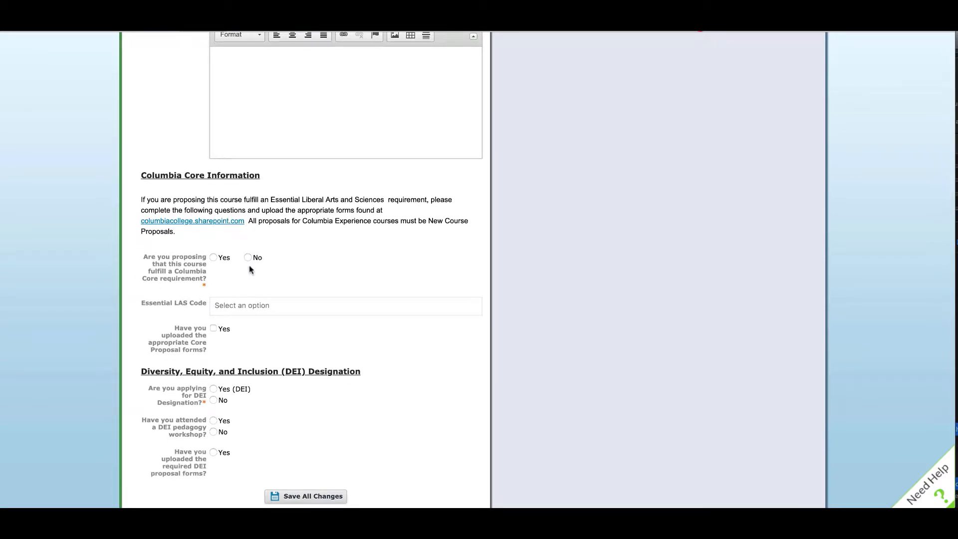
click(248, 258)
scroll(273, 261, down, 3)
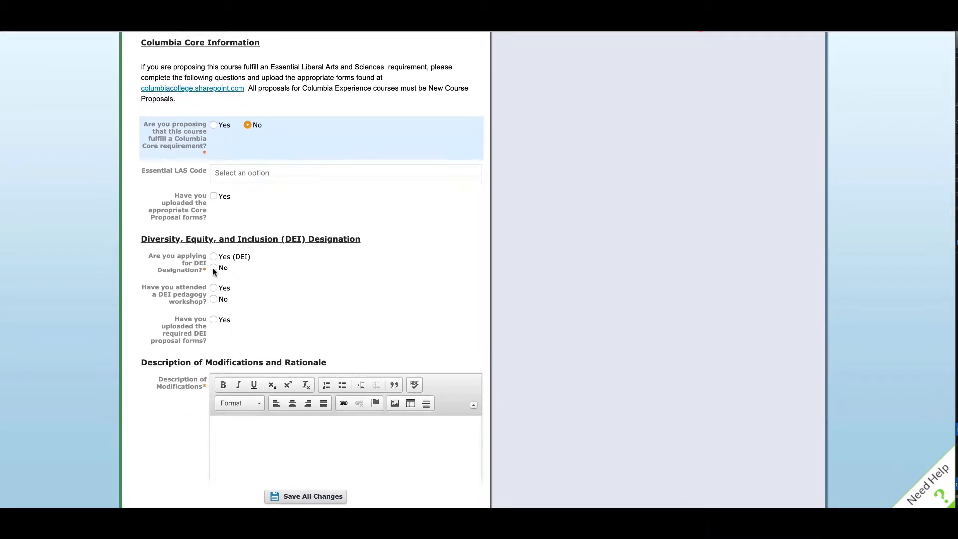
click(213, 268)
Enter N/A for the Description of Modifications and for the rationale for the proposed course changes.
scroll(271, 289, down, 3)
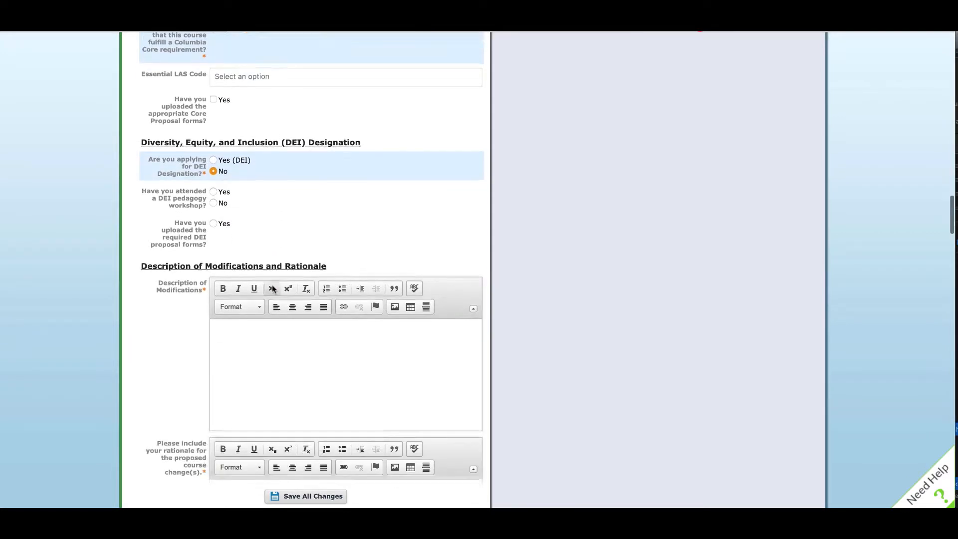
scroll(266, 295, down, 1)
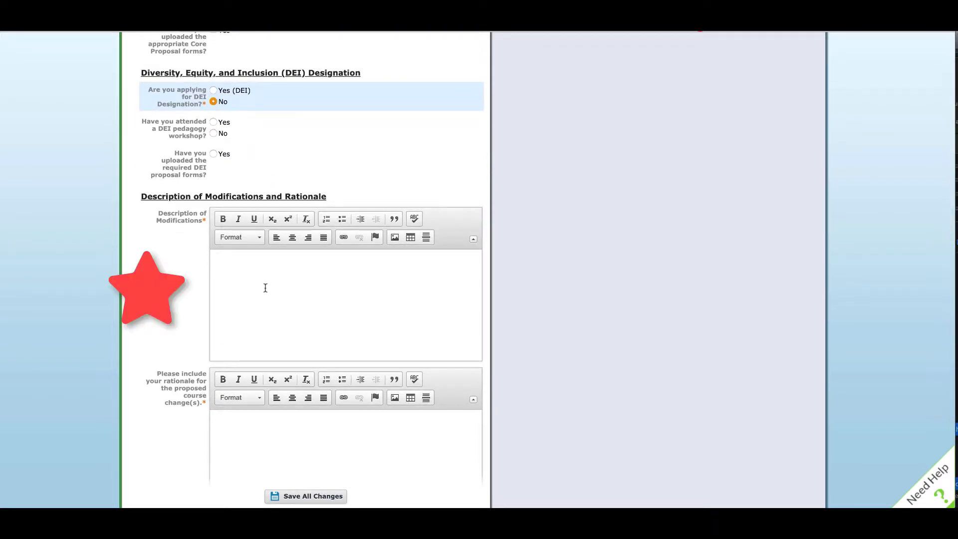
click(261, 286)
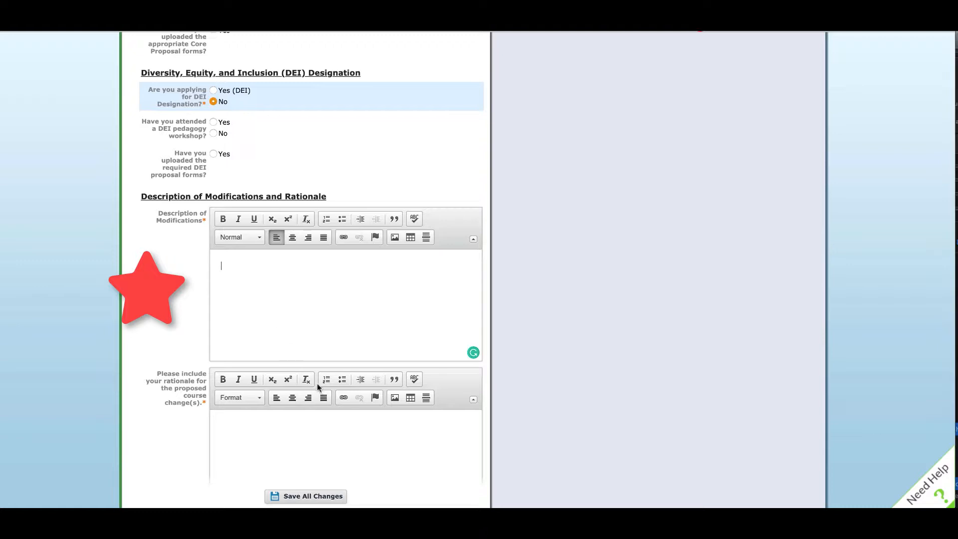
text(N/A)
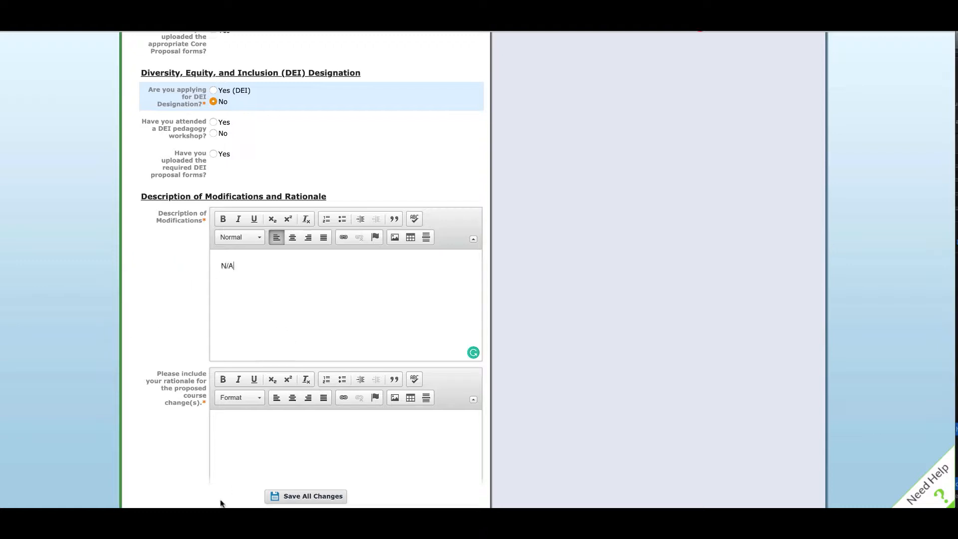
scroll(228, 474, down, 2)
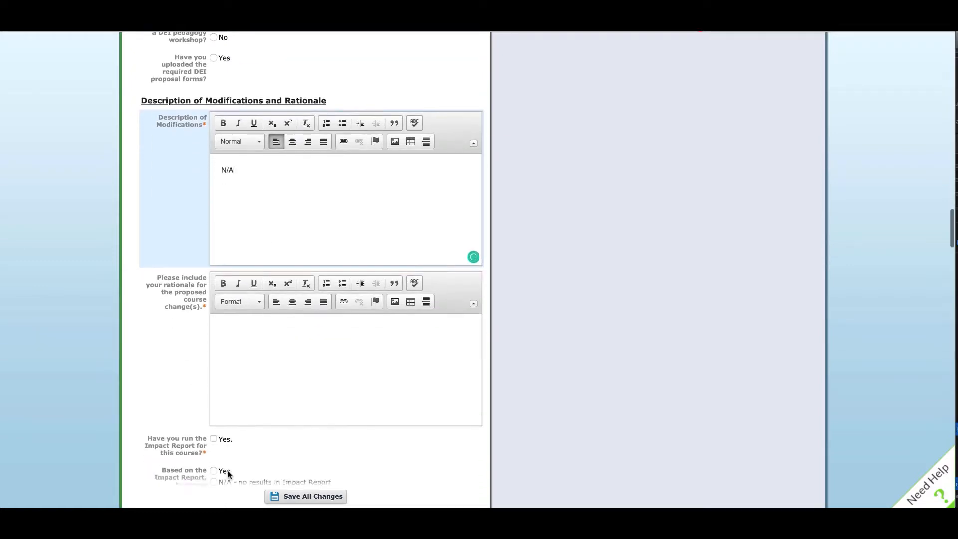
click(249, 347)
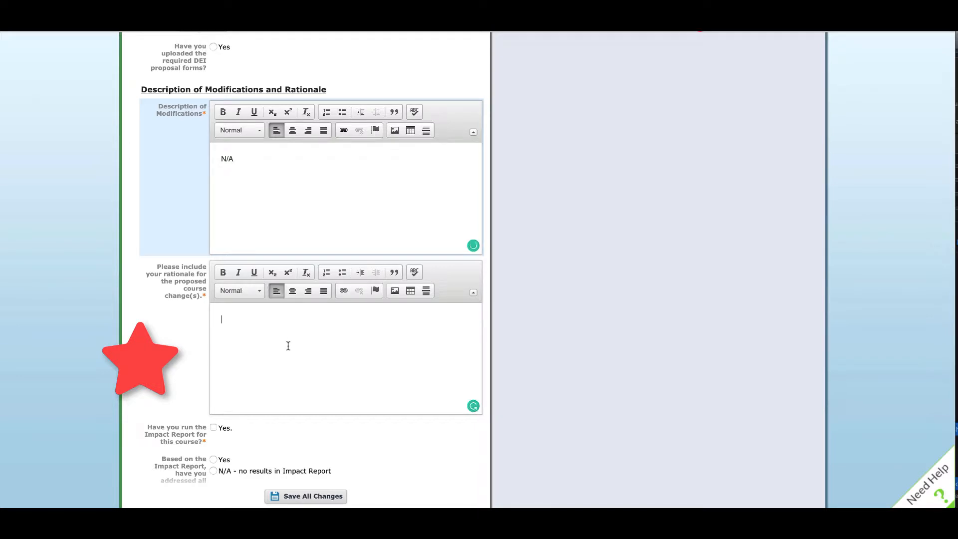
text(N/A)
Confirm that the Impact Report was run, and answer N/A - no results for both the affected course requisites and program requirements.
scroll(311, 348, down, 3)
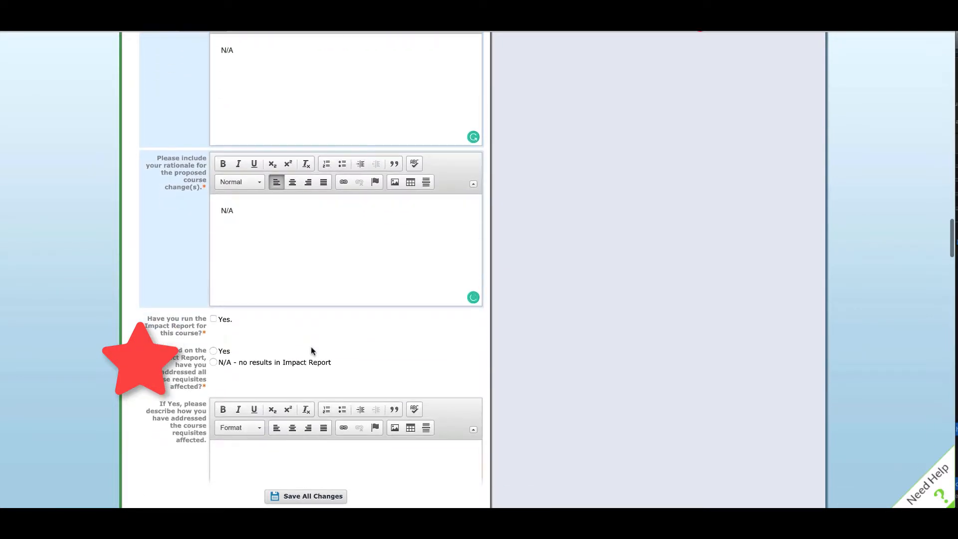
scroll(312, 351, down, 1)
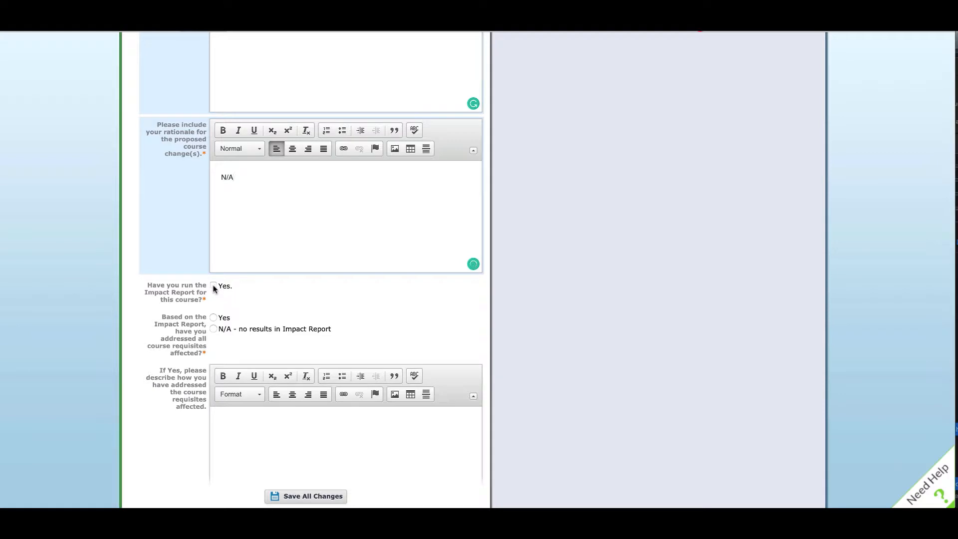
click(213, 286)
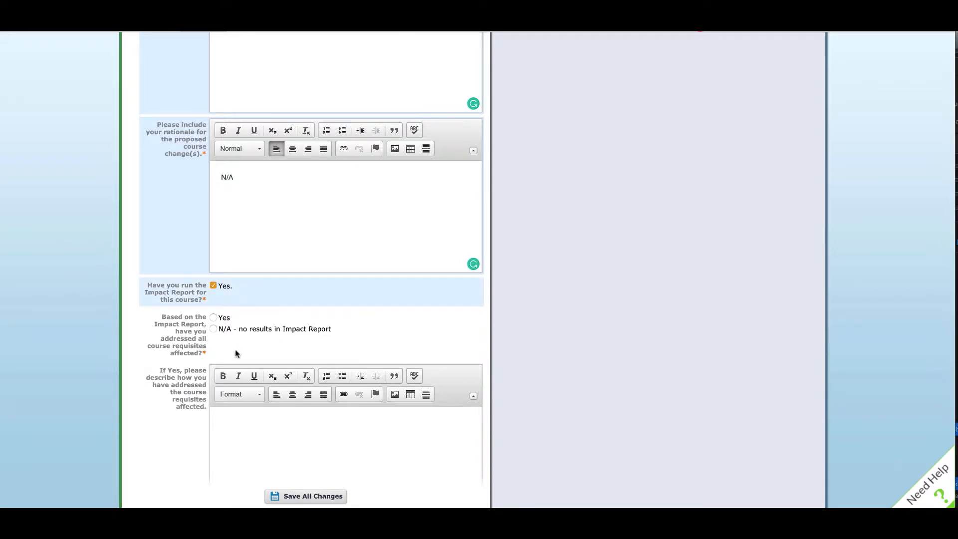
click(213, 330)
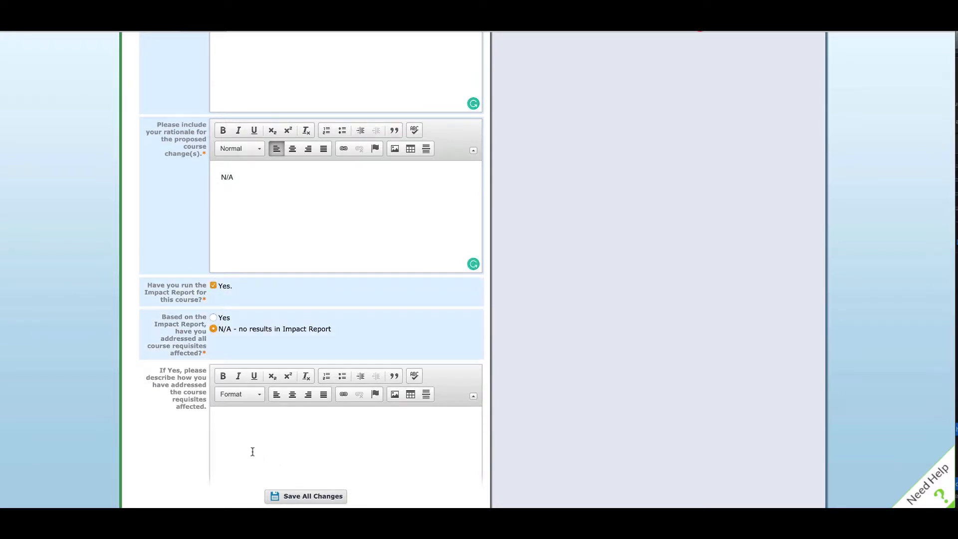
scroll(253, 450, down, 1)
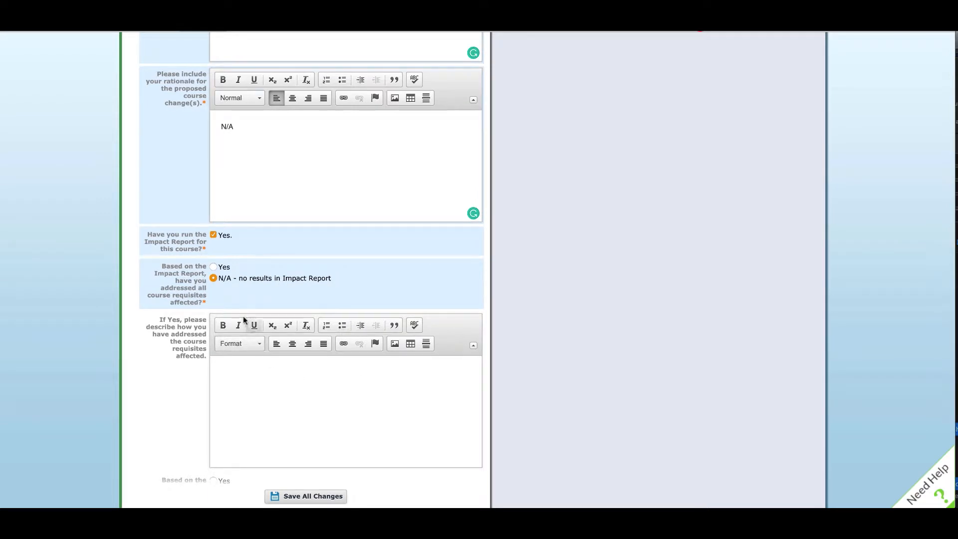
scroll(281, 396, down, 3)
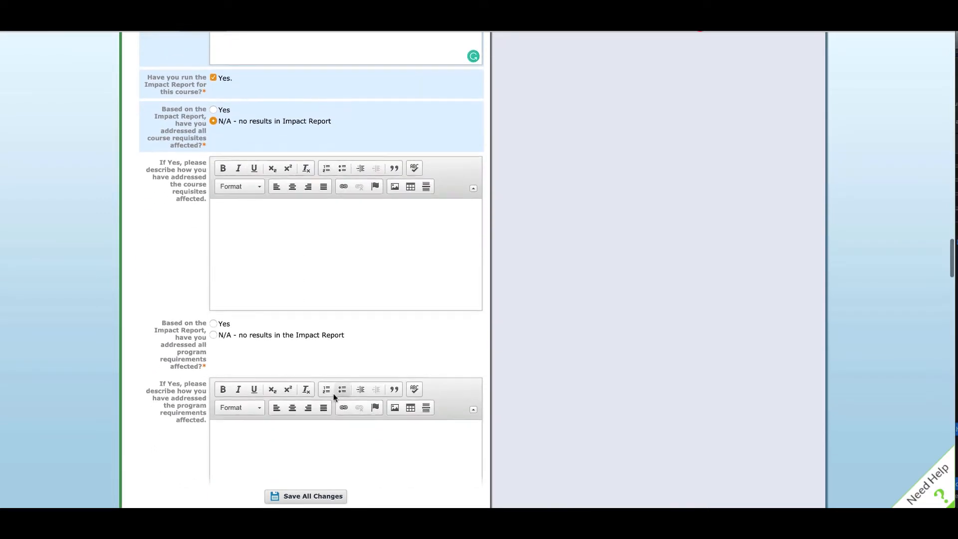
click(213, 334)
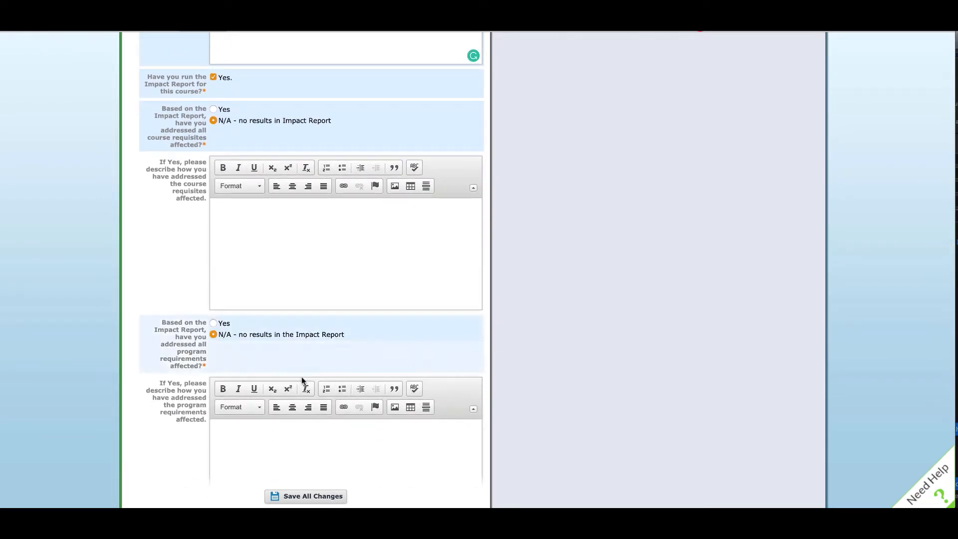
Answer N/A to uploading the updated 4-Year Planning Tool and the updated Transfer Planning Tool.
scroll(301, 380, down, 7)
scroll(302, 375, down, 2)
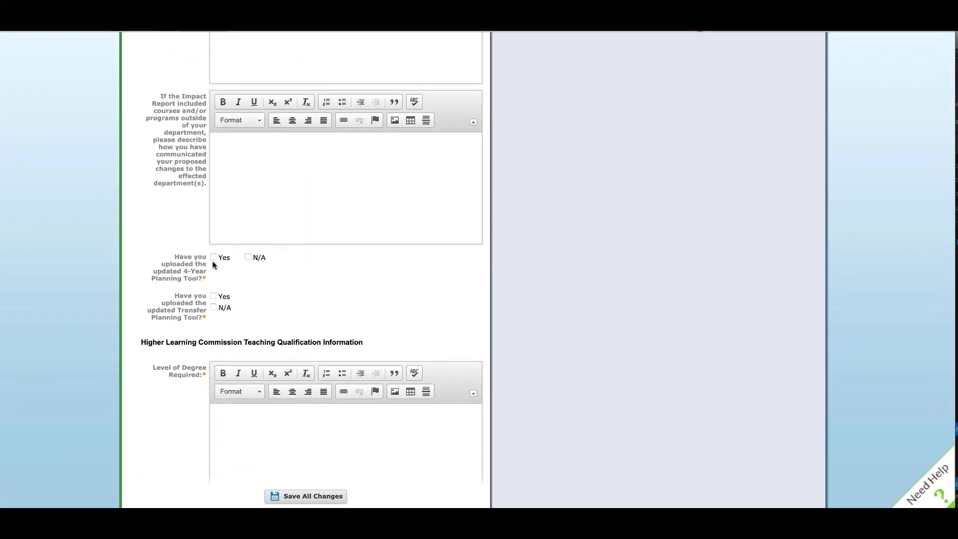
click(248, 258)
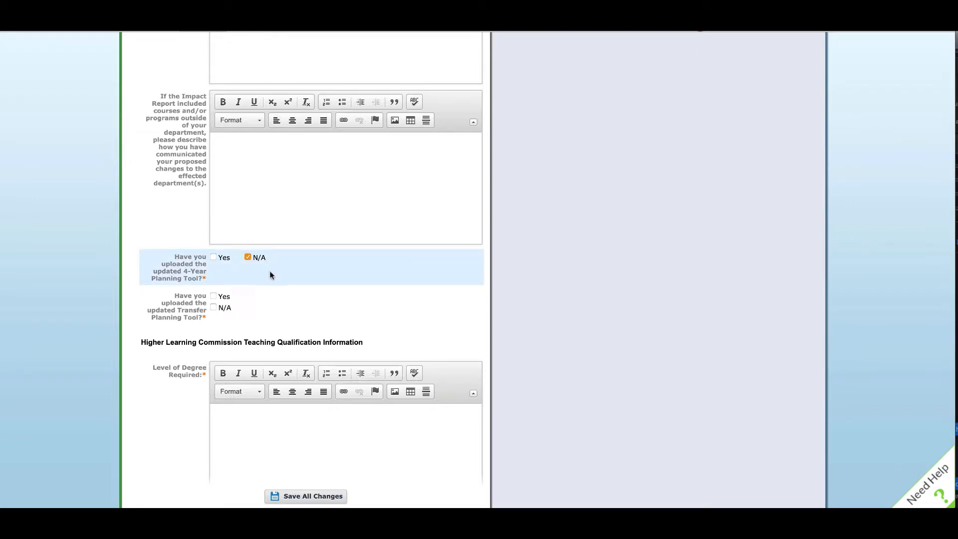
click(214, 308)
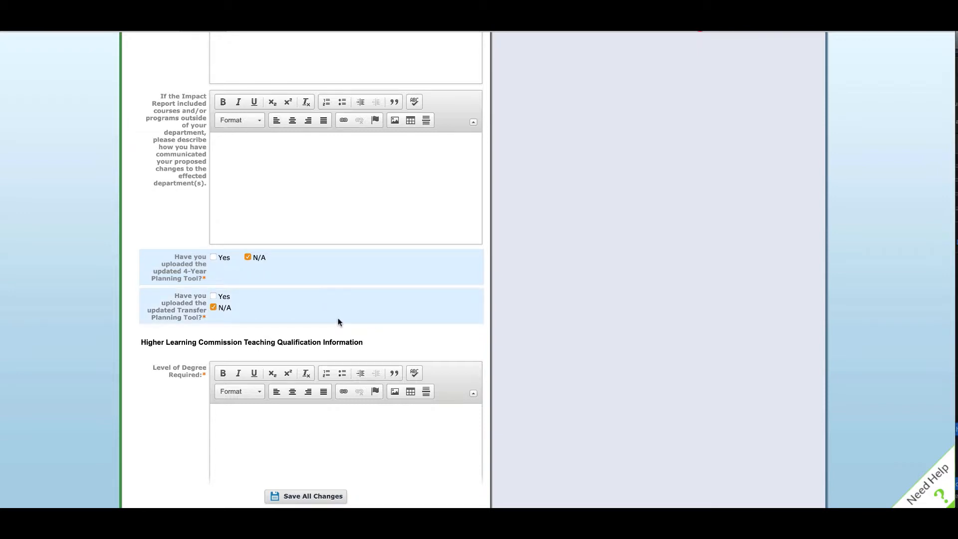
Enter N/A for Level of Degree Required and Discipline(s) of degree in the Higher Learning Commission teaching qualification section.
scroll(341, 317, down, 2)
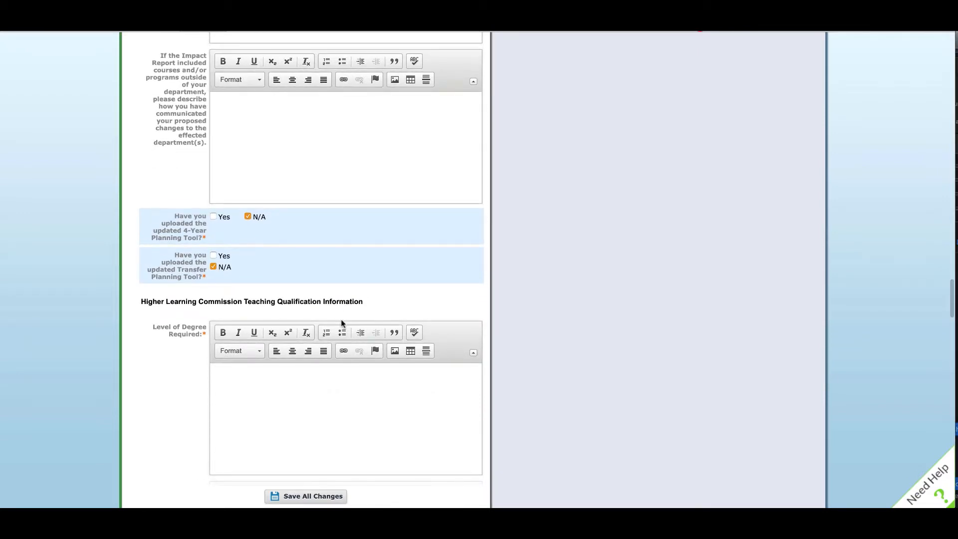
scroll(280, 344, down, 1)
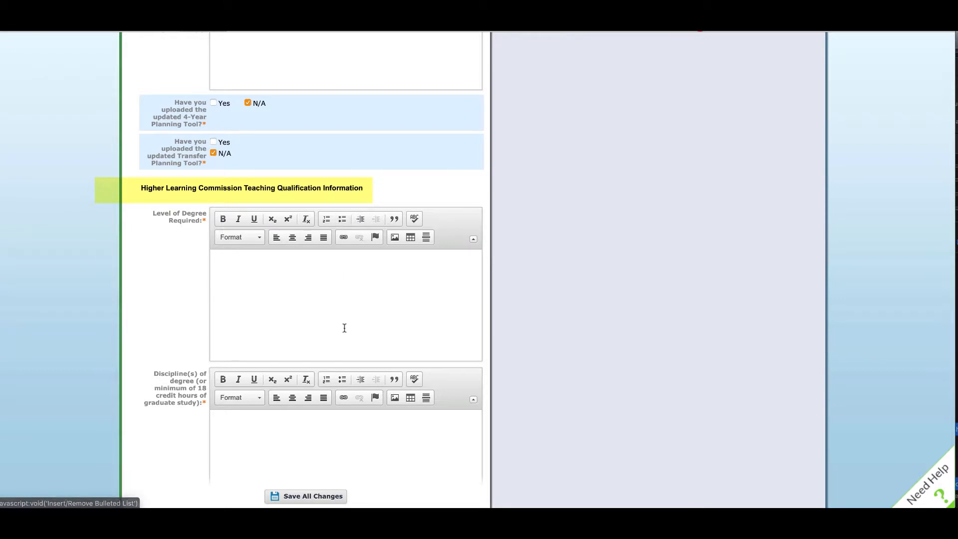
scroll(345, 328, down, 1)
scroll(345, 328, down, 1)
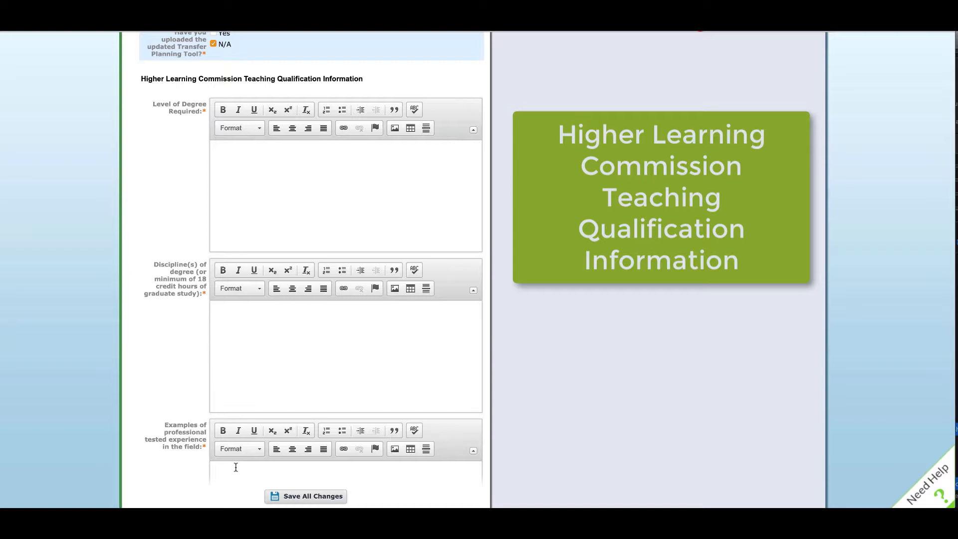
click(345, 242)
text(N/A)
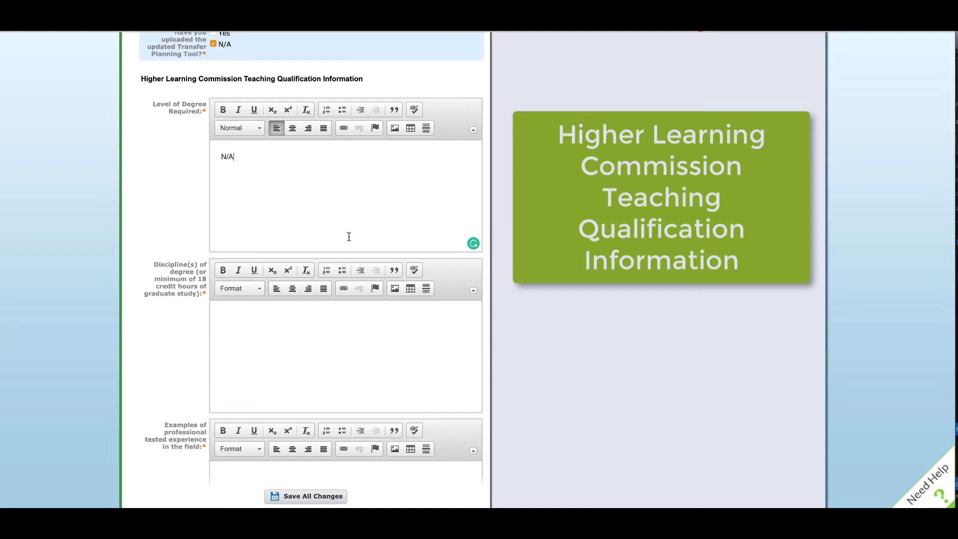
click(298, 387)
text(N/A)
Enter N/A for the examples of professional tested experience in the field and save all changes.
scroll(280, 395, down, 3)
click(251, 394)
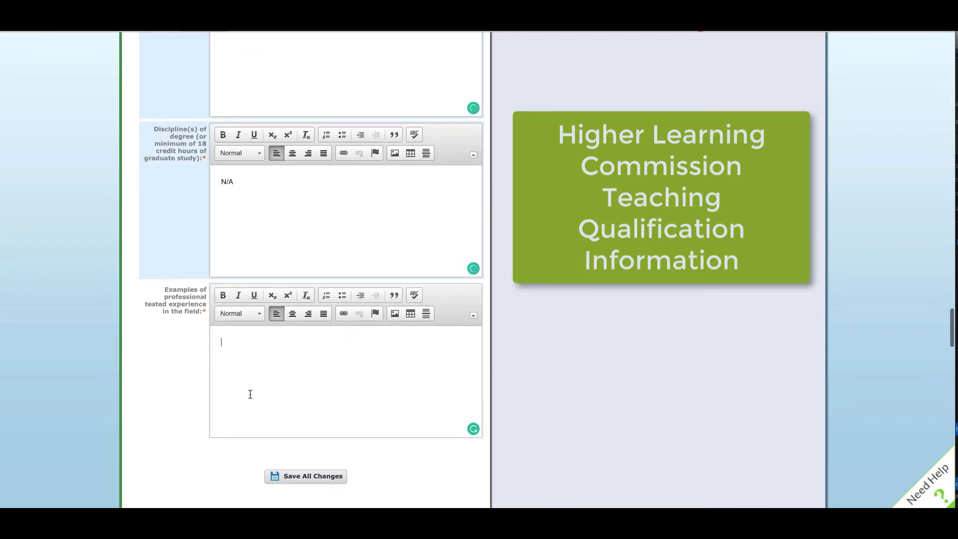
text(N/A)
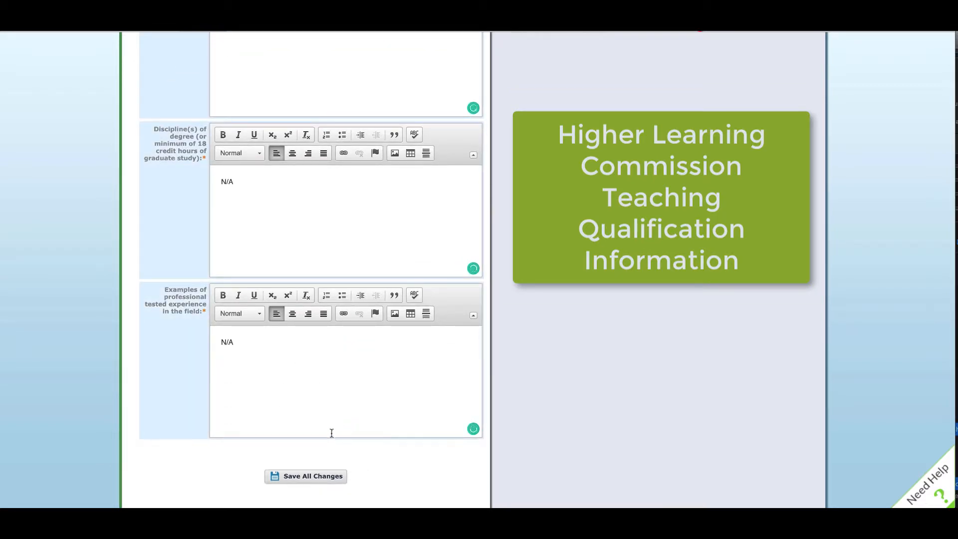
click(319, 476)
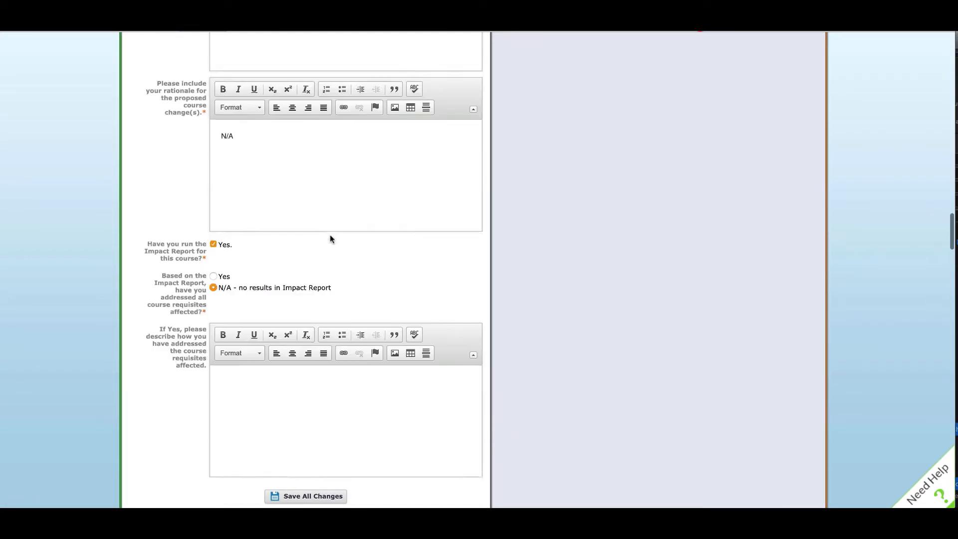
Validate and launch the COMM 102 Communication Essentials proposal, confirming the launch.
scroll(330, 234, up, 20)
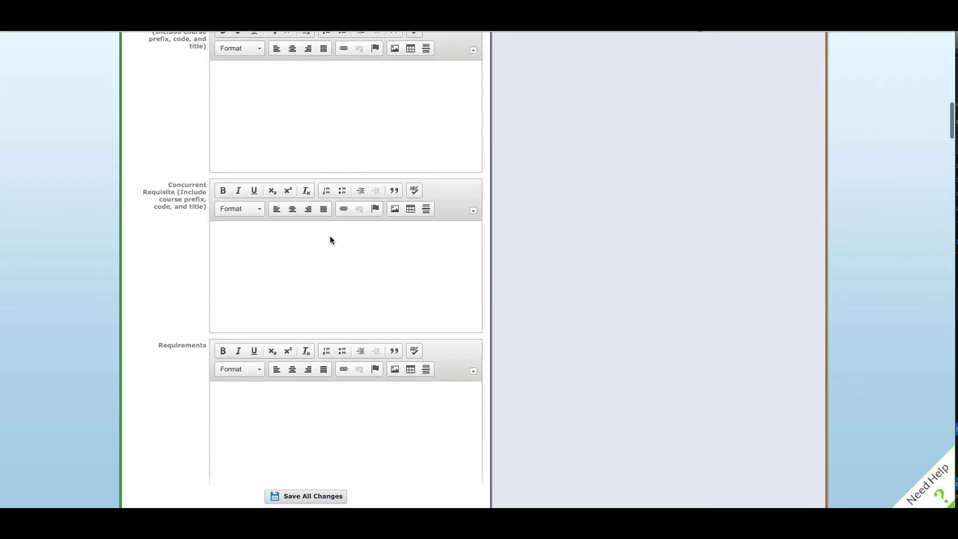
scroll(330, 239, up, 20)
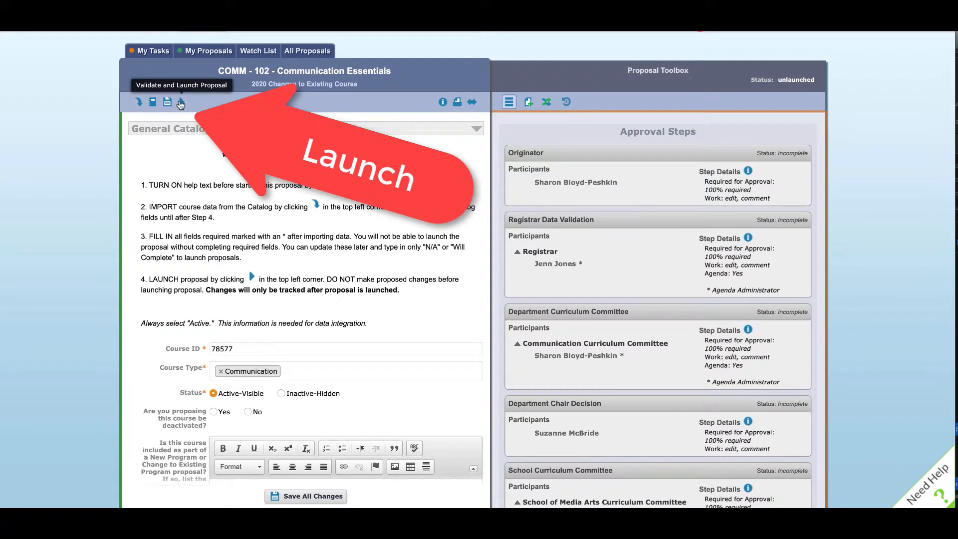
click(181, 102)
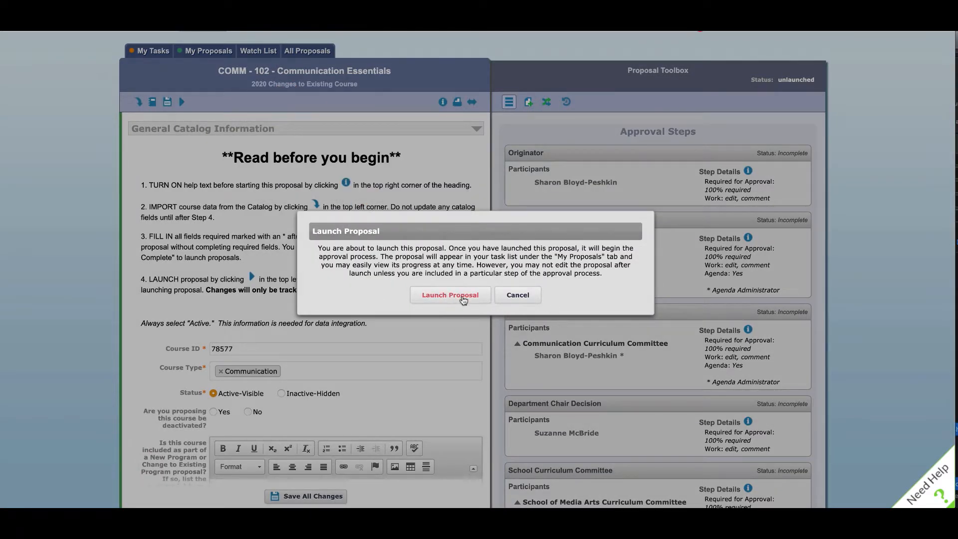
click(459, 296)
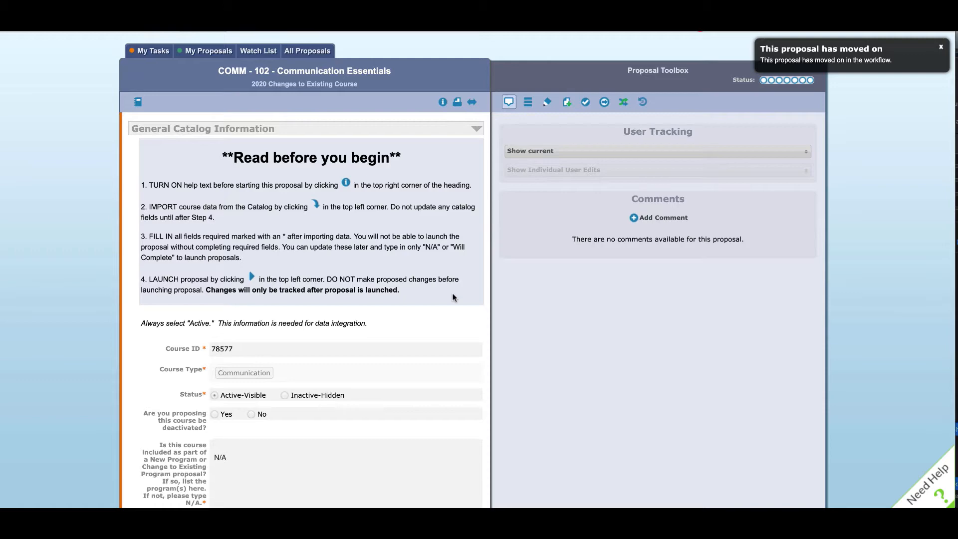
Review the launched proposal's fields and the tracked edits in the COMM 420 Media Ecosystems proposal's catalog information.
scroll(310, 318, down, 5)
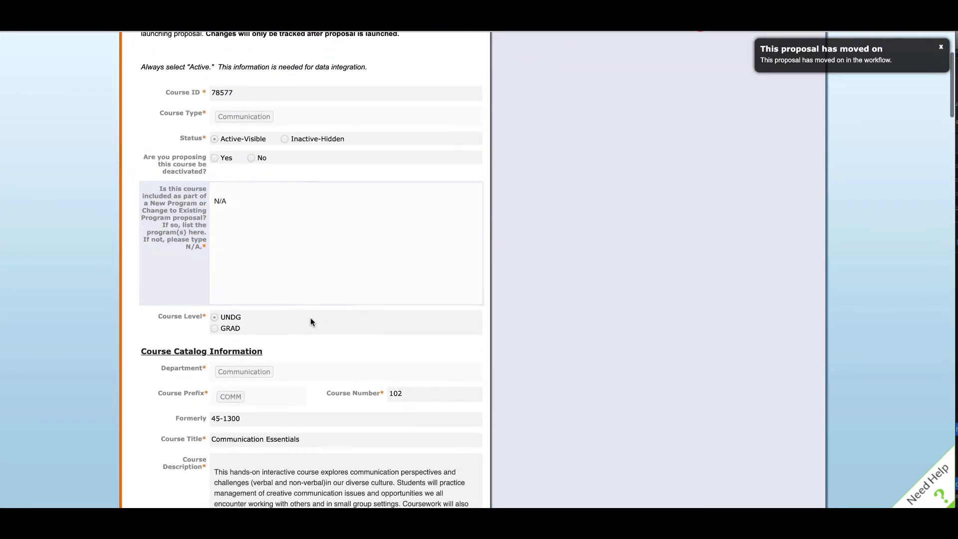
scroll(311, 317, down, 3)
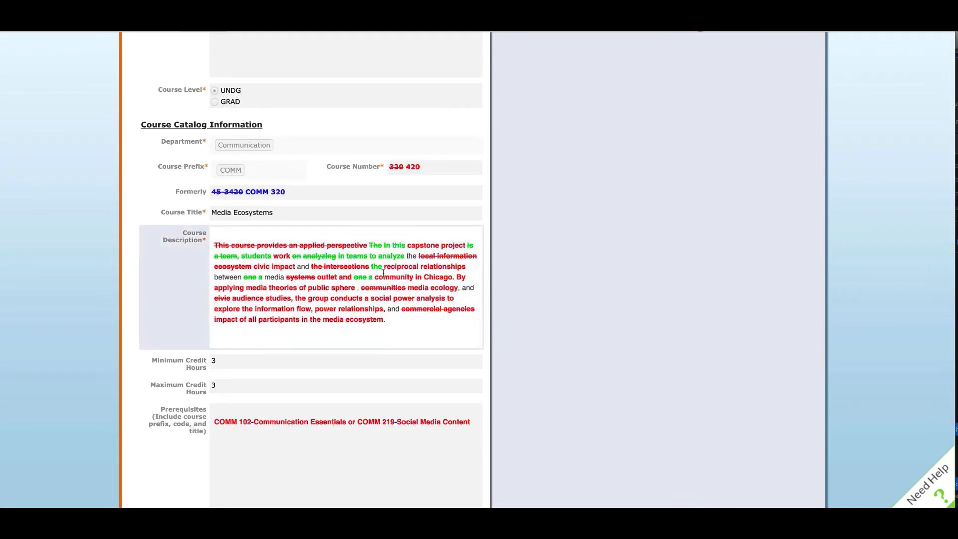
scroll(375, 274, up, 1)
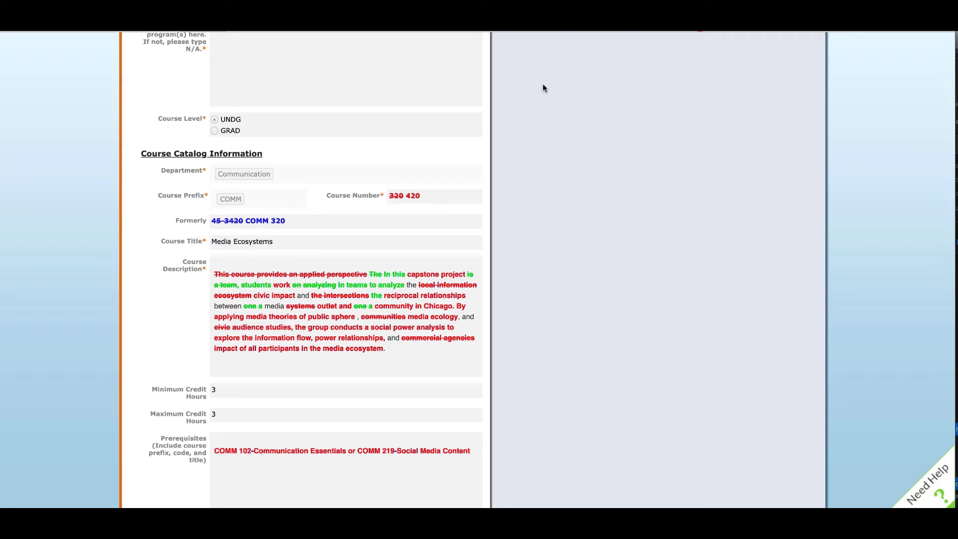
scroll(541, 88, up, 7)
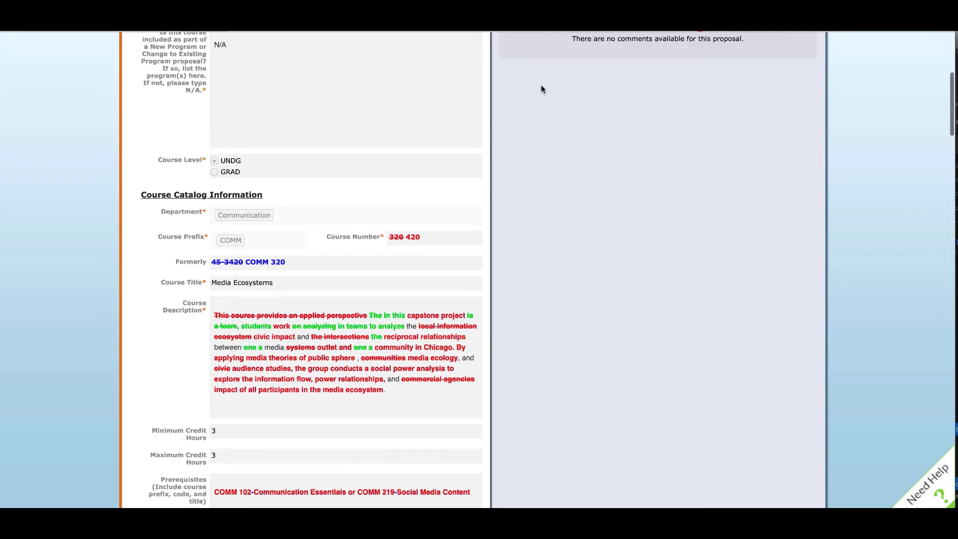
scroll(613, 98, up, 2)
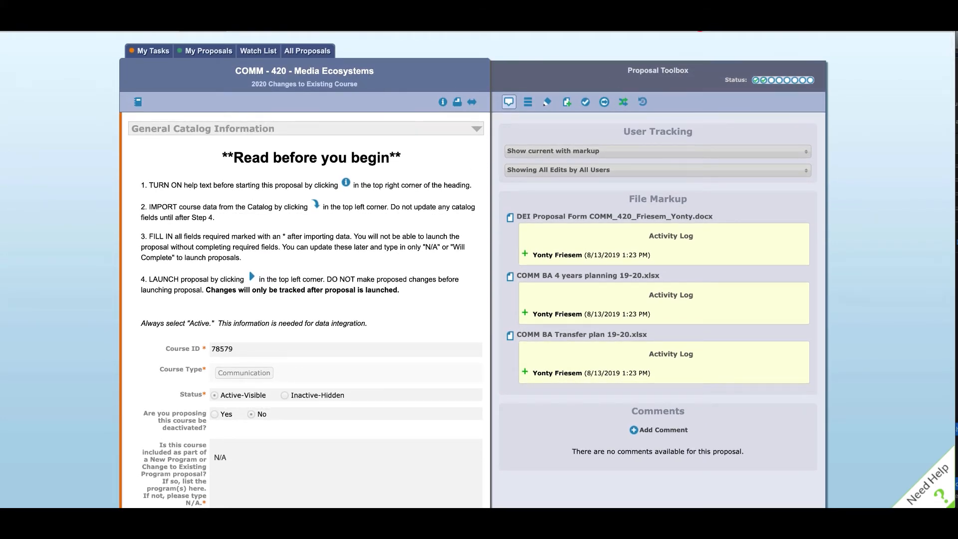
Return to the launched COMM 102 Communication Essentials proposal and open its Decisions for voting.
key(ctrl+Tab)
scroll(399, 277, up, 9)
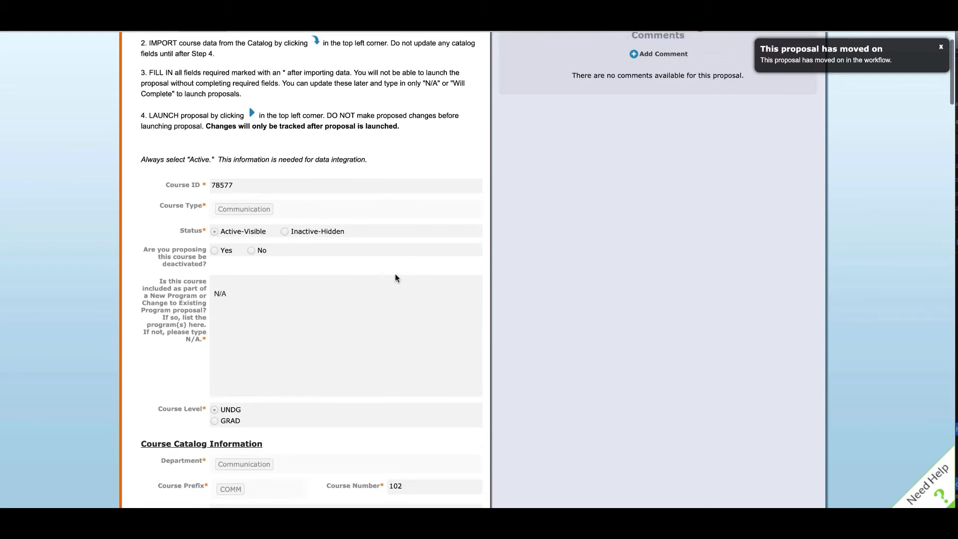
scroll(397, 277, down, 1)
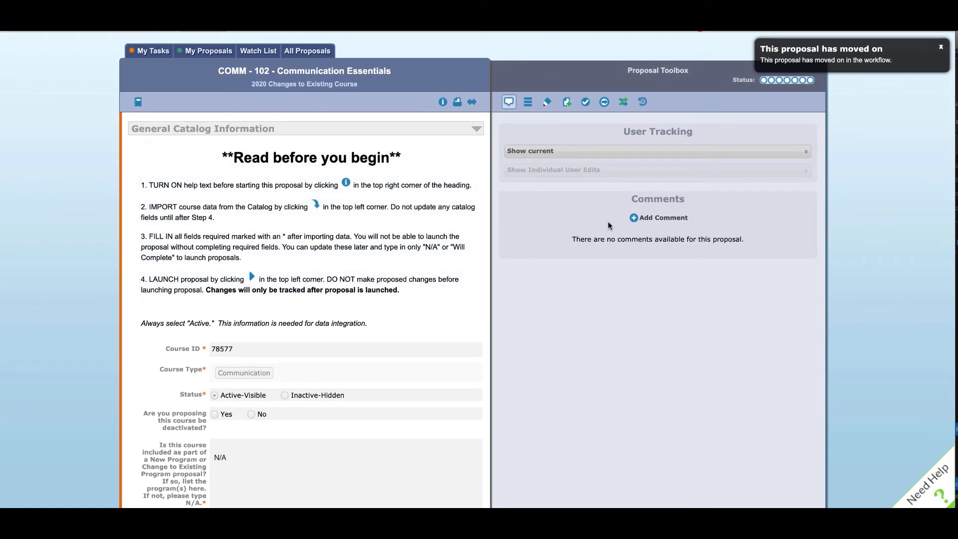
click(584, 103)
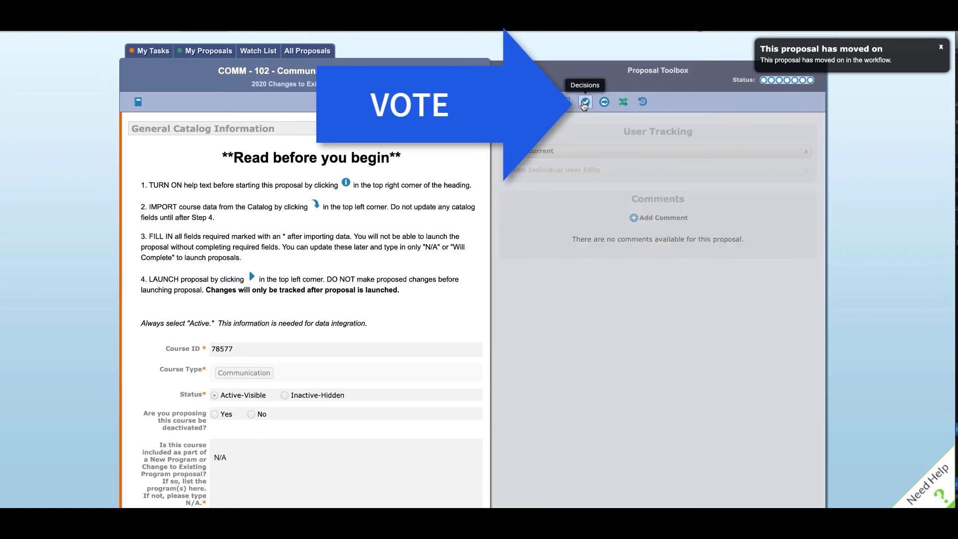